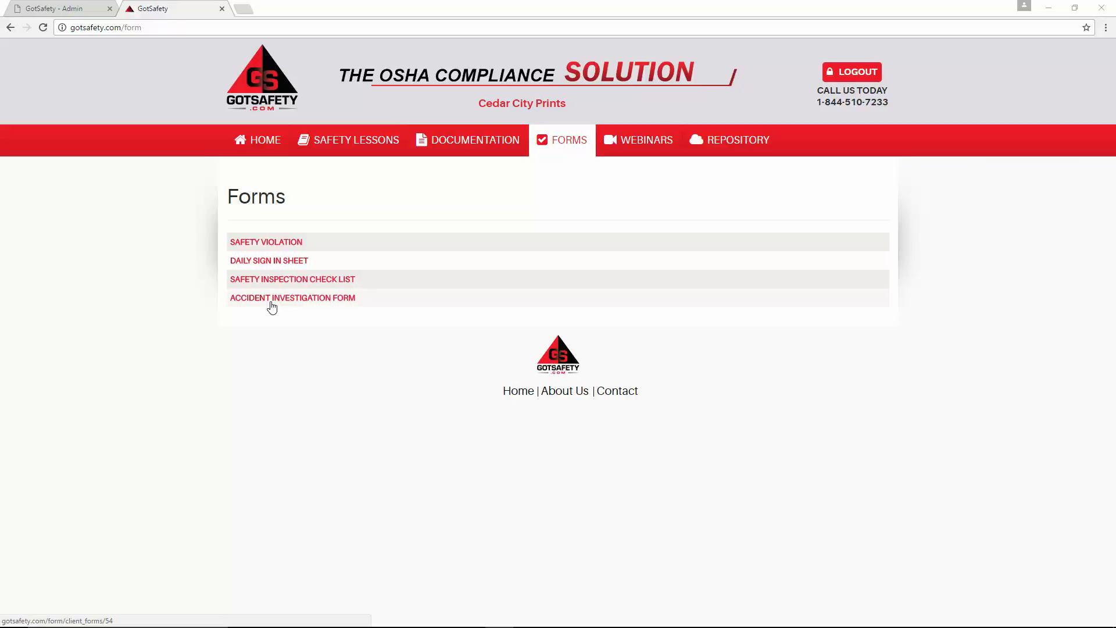
Step: Switch to the GotSafety admin site and open the Form Builder
left_click(92, 10)
mouse_move(67, 99)
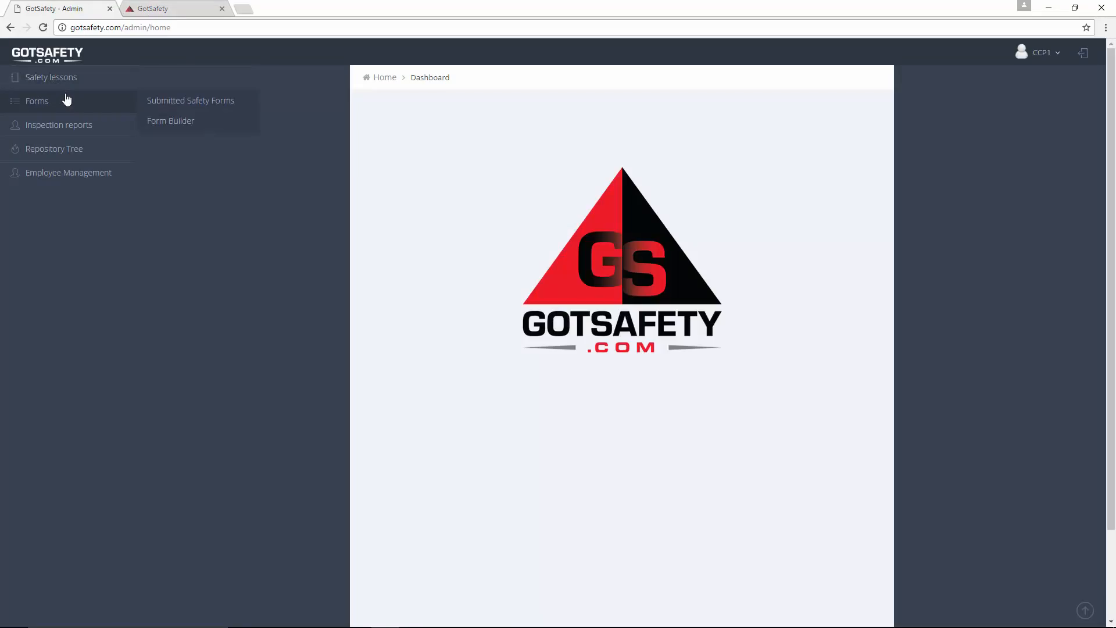
left_click(172, 122)
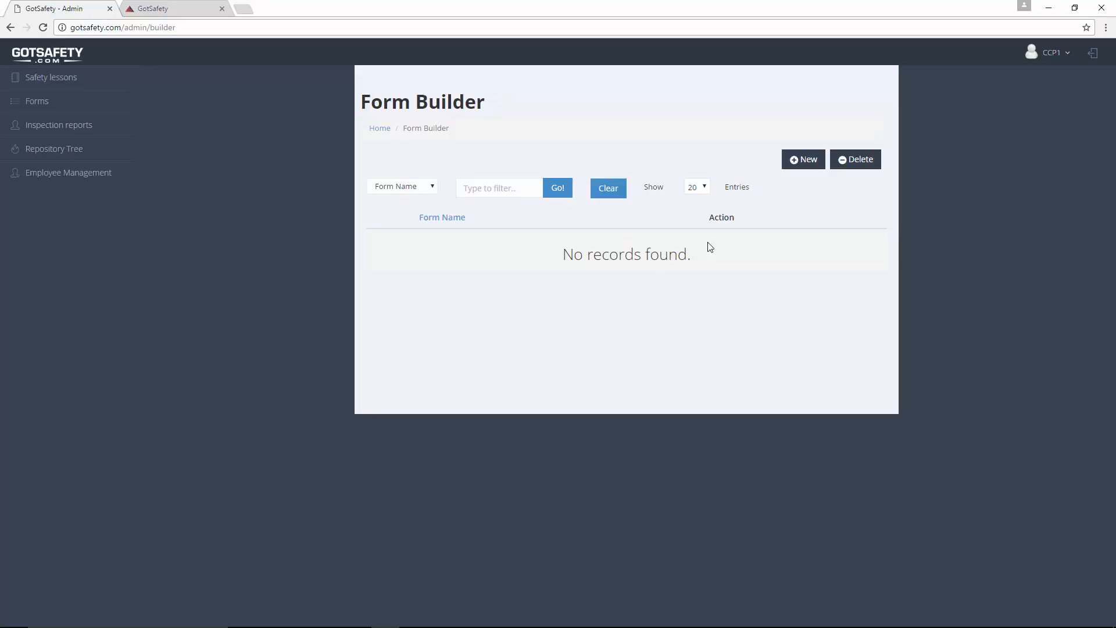
Step: Create a new form named 'TEST'
left_click(802, 165)
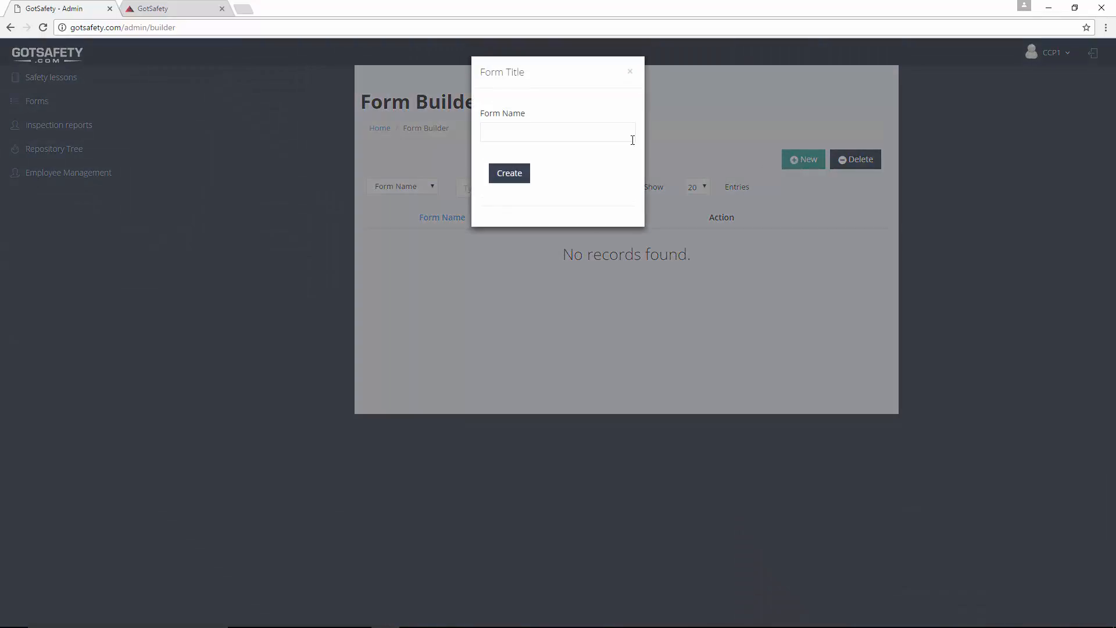
left_click(527, 130)
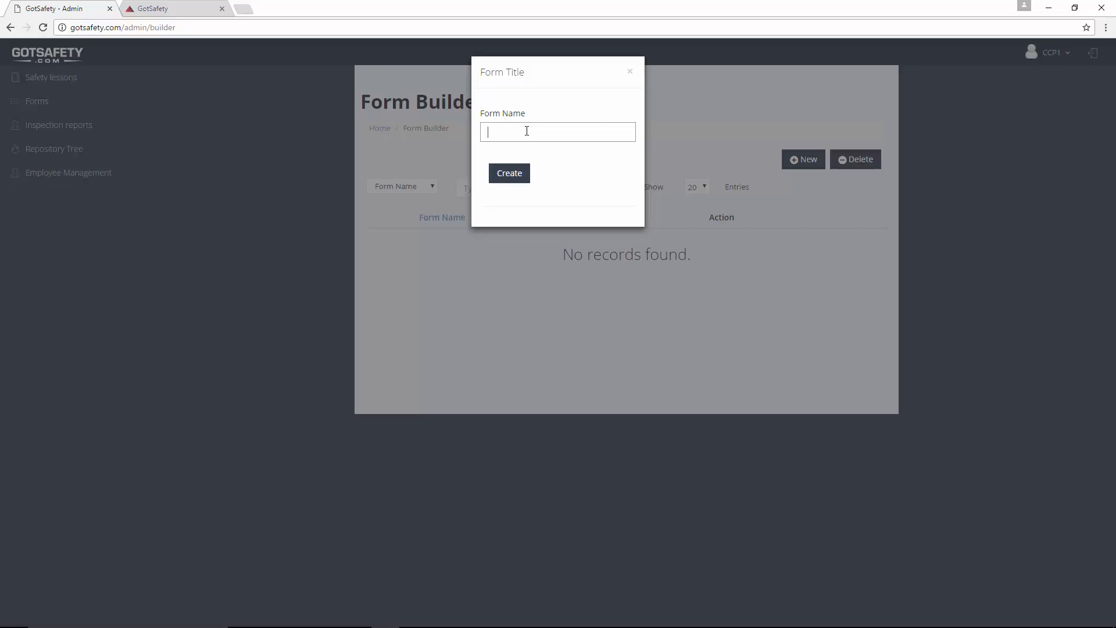
type("TEST")
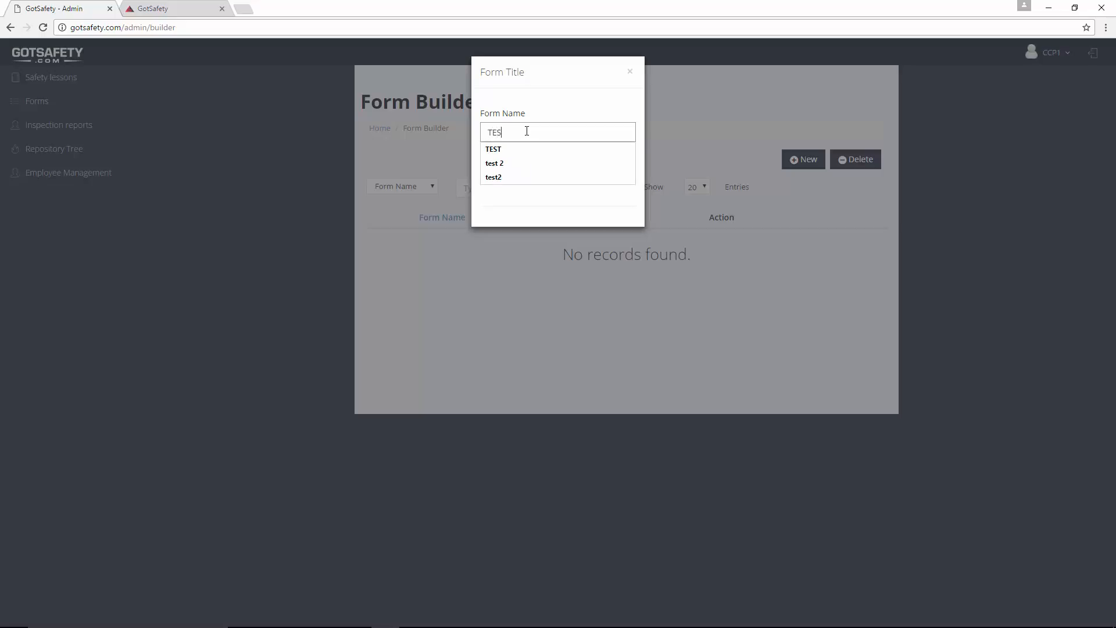
left_click(510, 148)
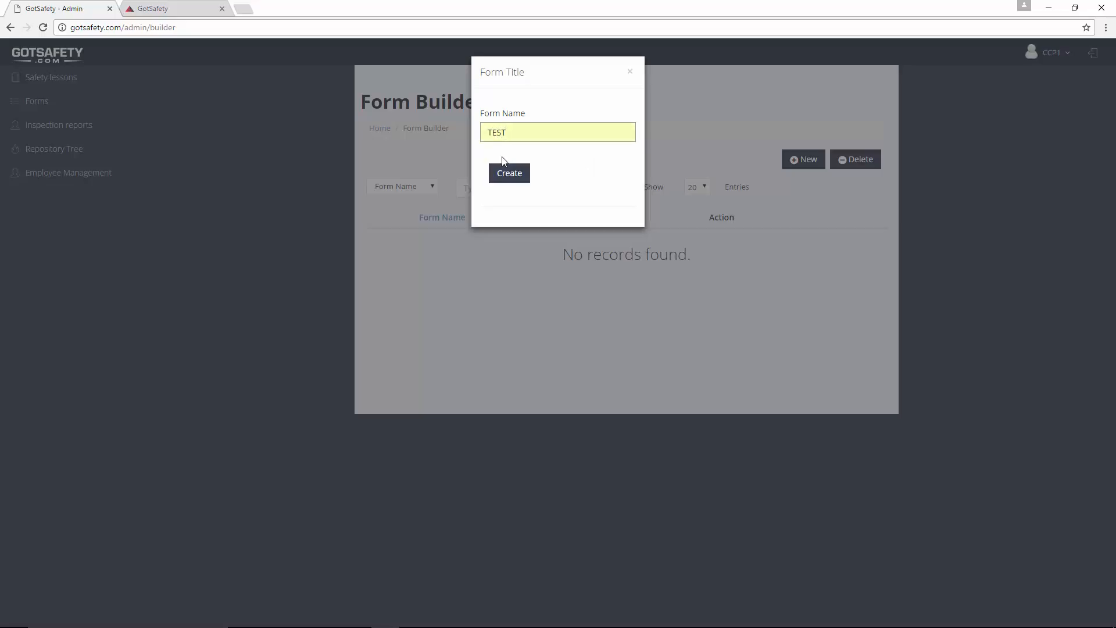
left_click(510, 176)
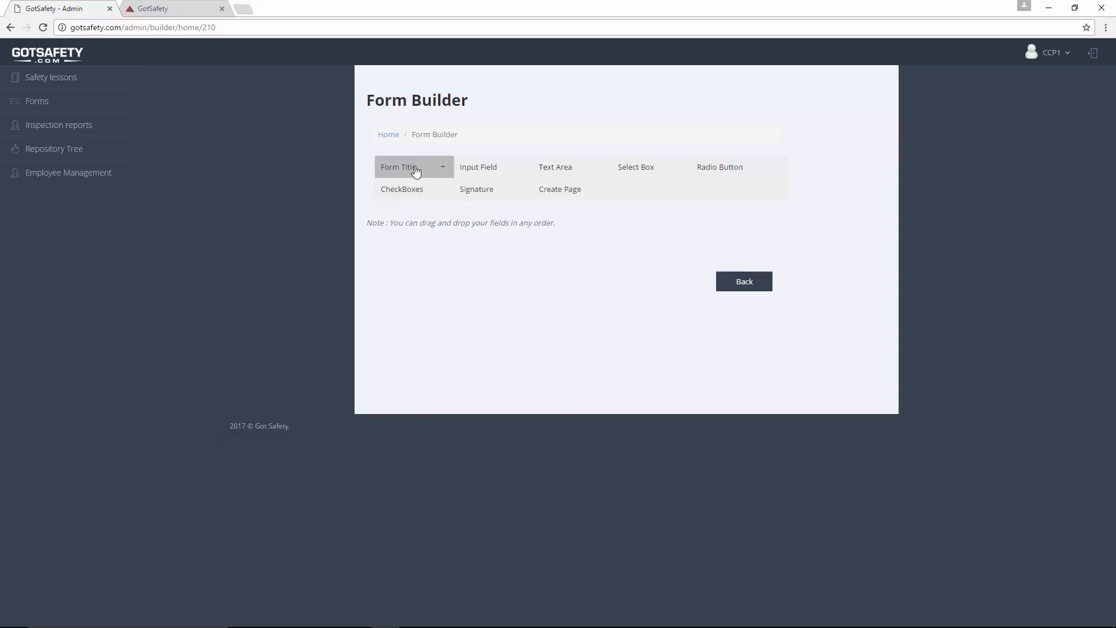
Step: Add a Large form title labelled 'Field Test' with field name 'fieldtest', and reopen its settings and save them again
left_click(393, 172)
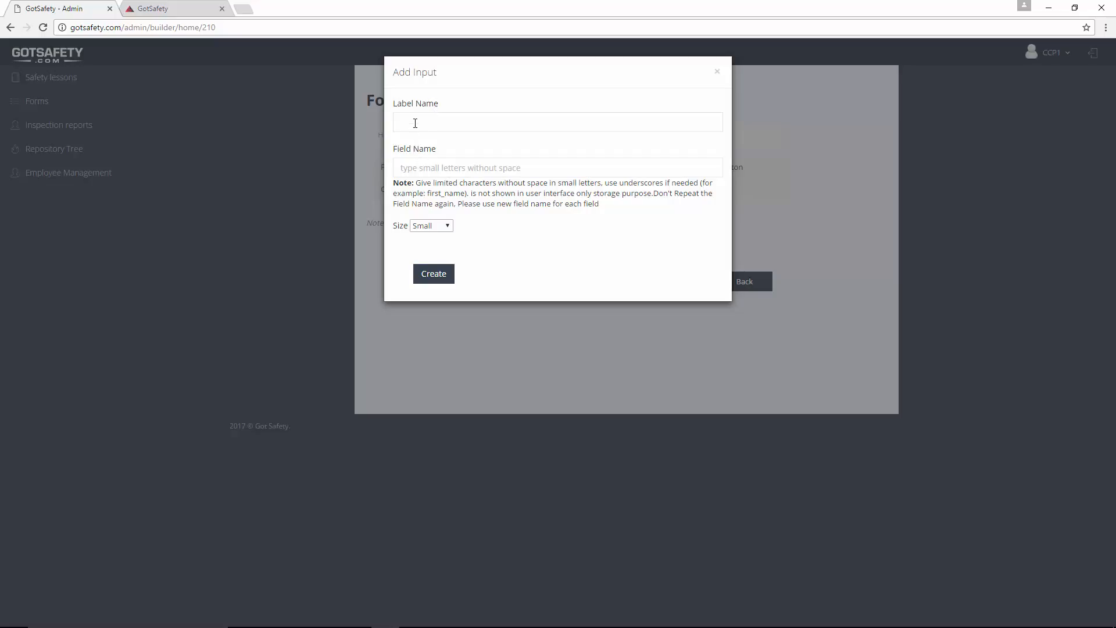
left_click(415, 123)
type("F")
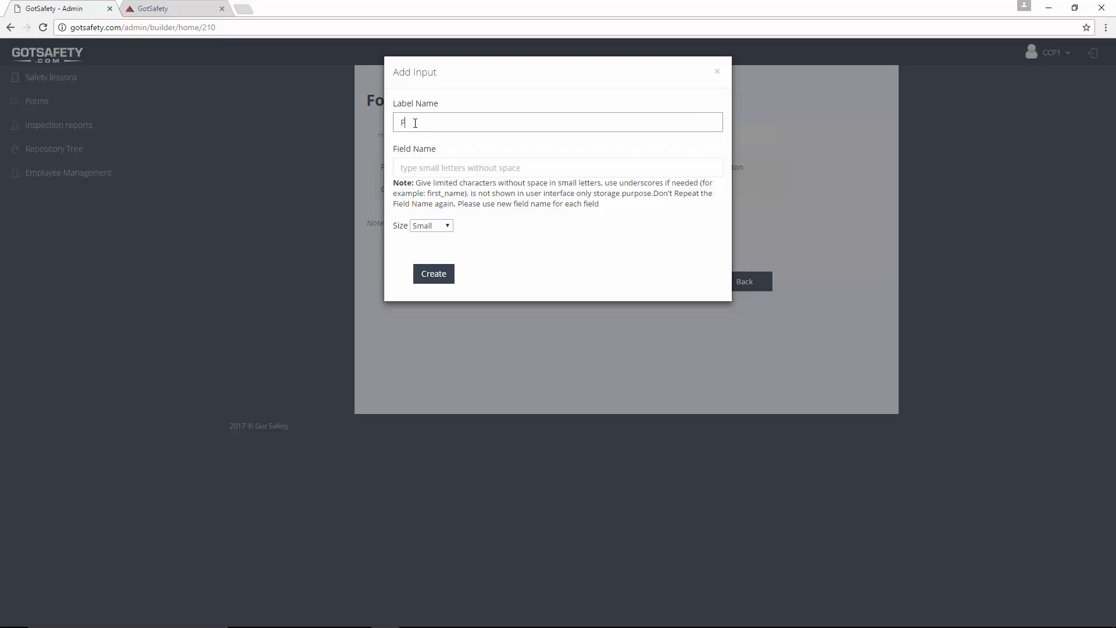
type("ield")
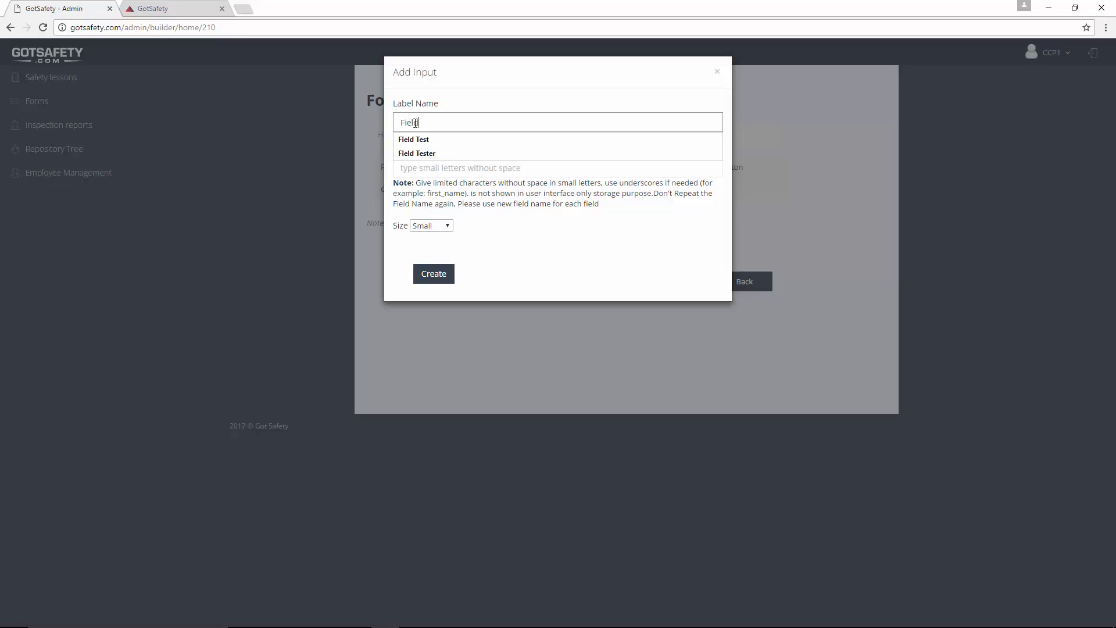
type(" Test")
left_click(430, 168)
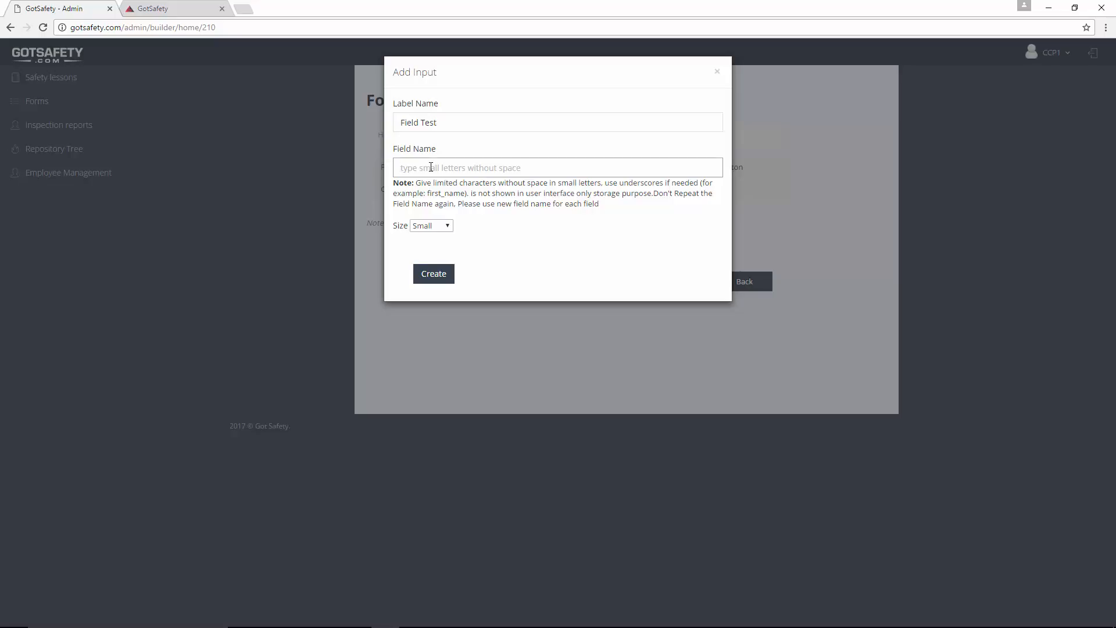
type("field")
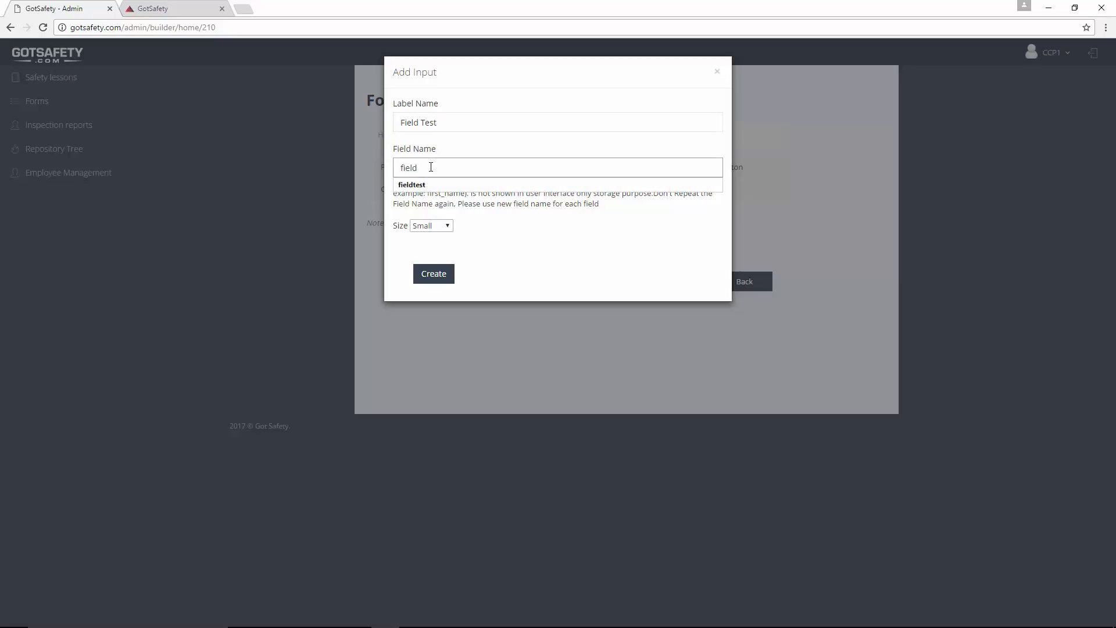
type("test")
left_click(450, 227)
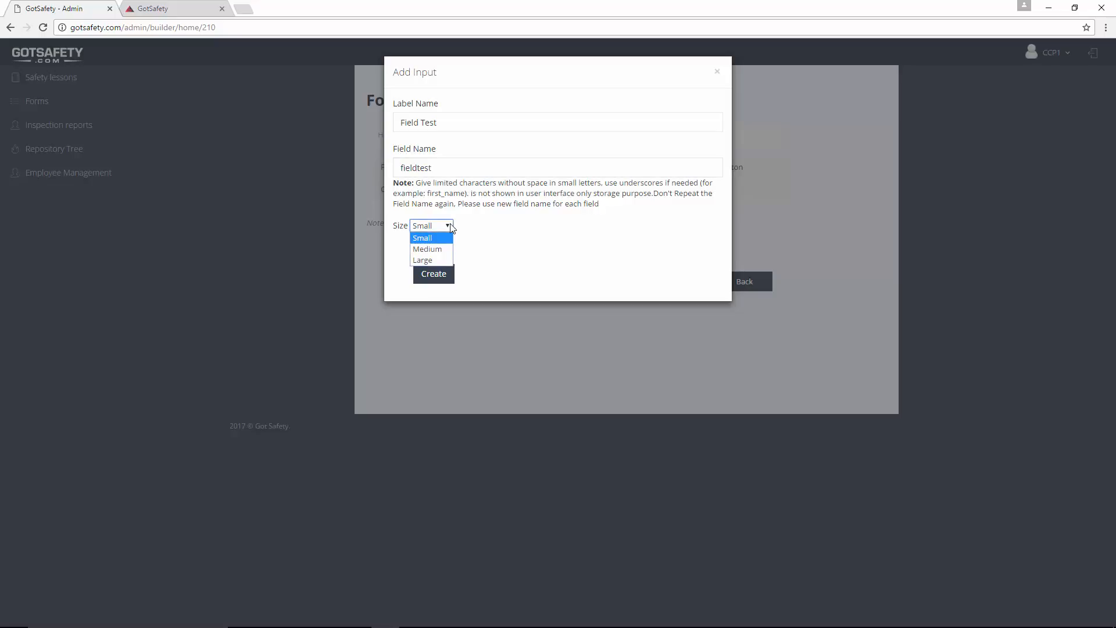
left_click(423, 261)
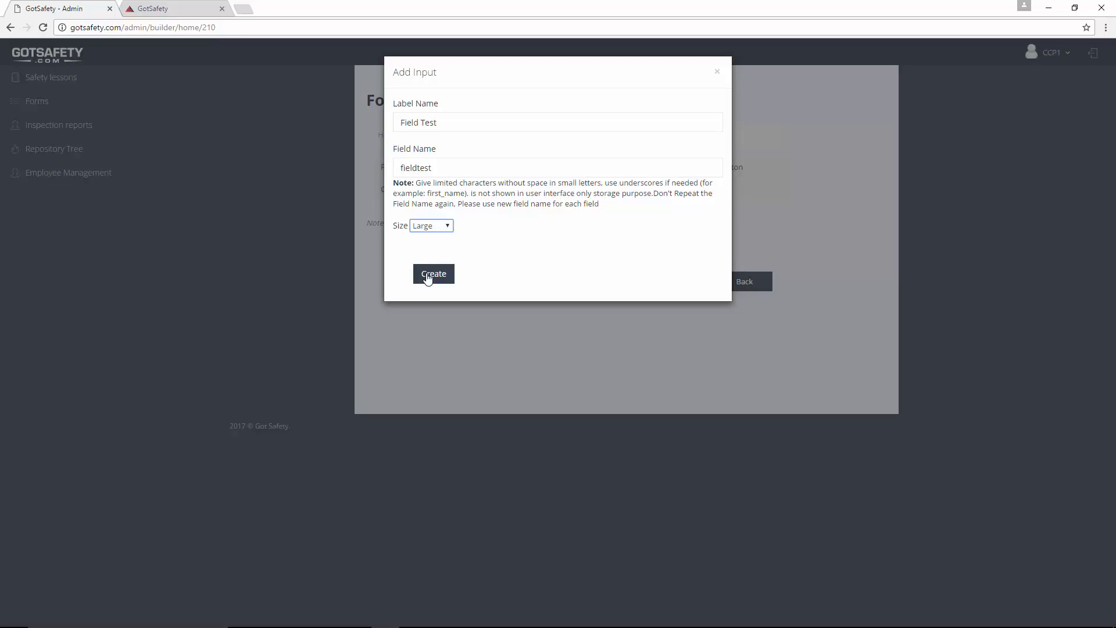
left_click(427, 278)
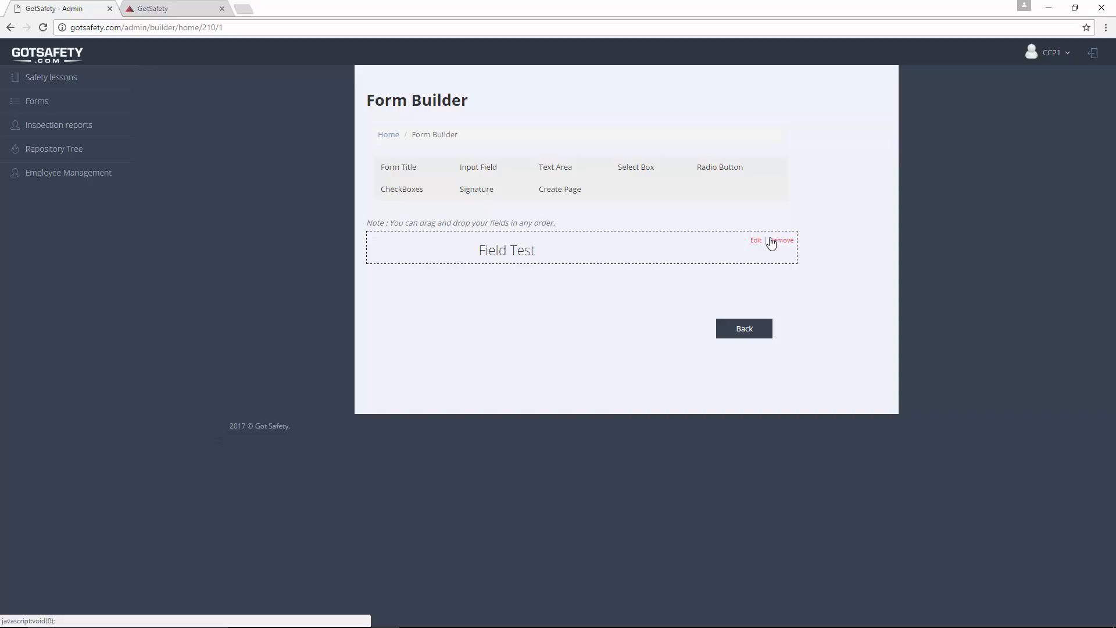
left_click(756, 241)
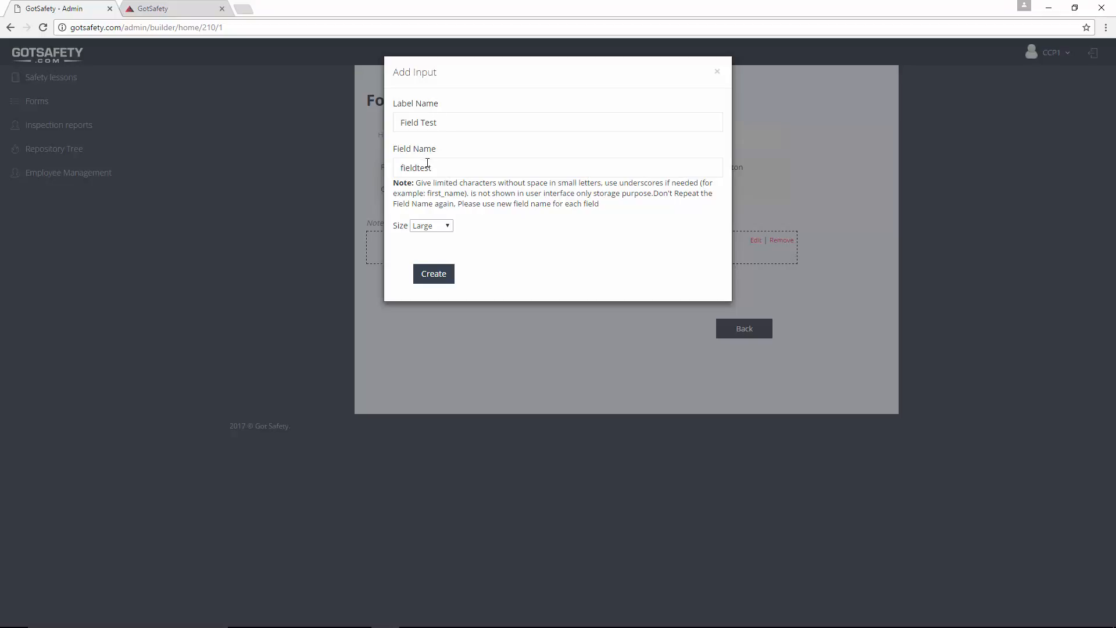
left_click(435, 274)
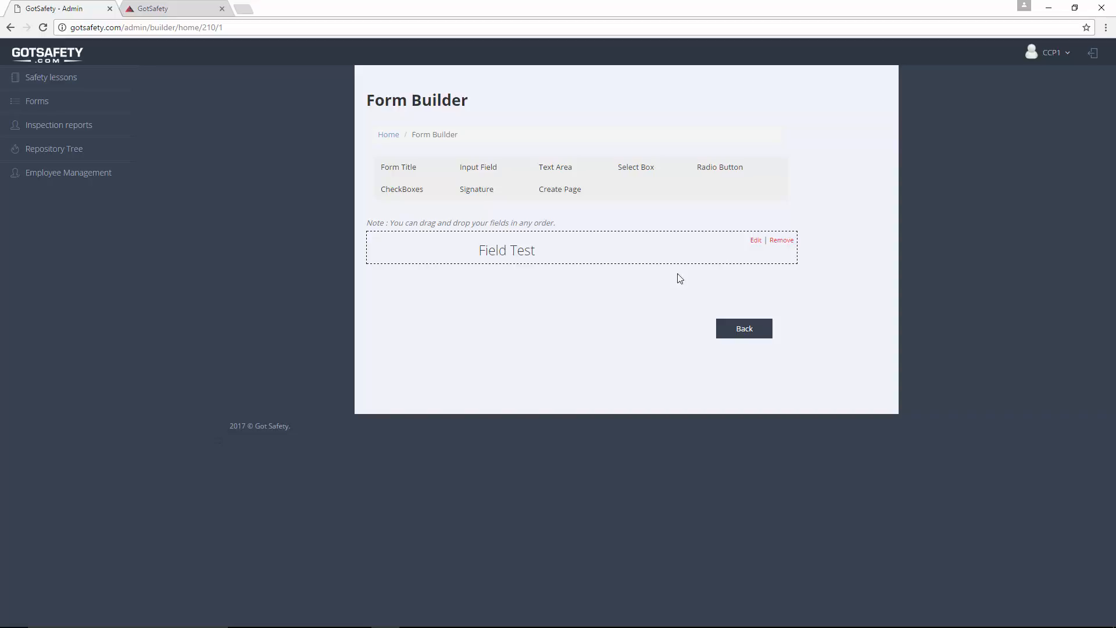
Step: Add a Medium input field labelled 'Field Tester' with field name 'tester1', and move it below the 'Field Test' title
left_click(483, 169)
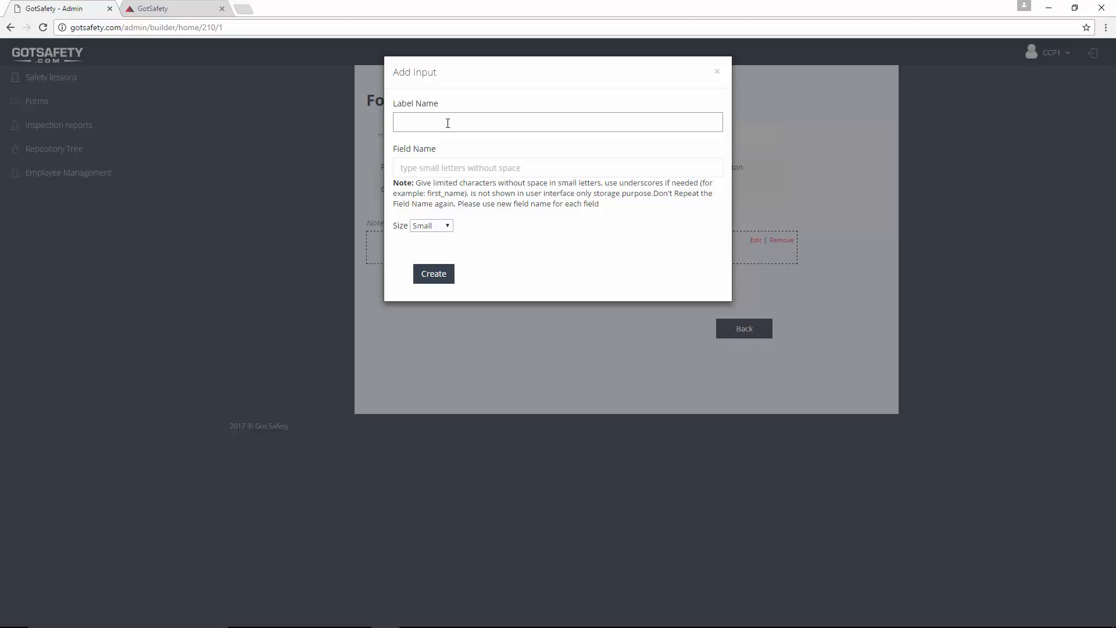
type("T")
key("BackSpace")
type("Field ")
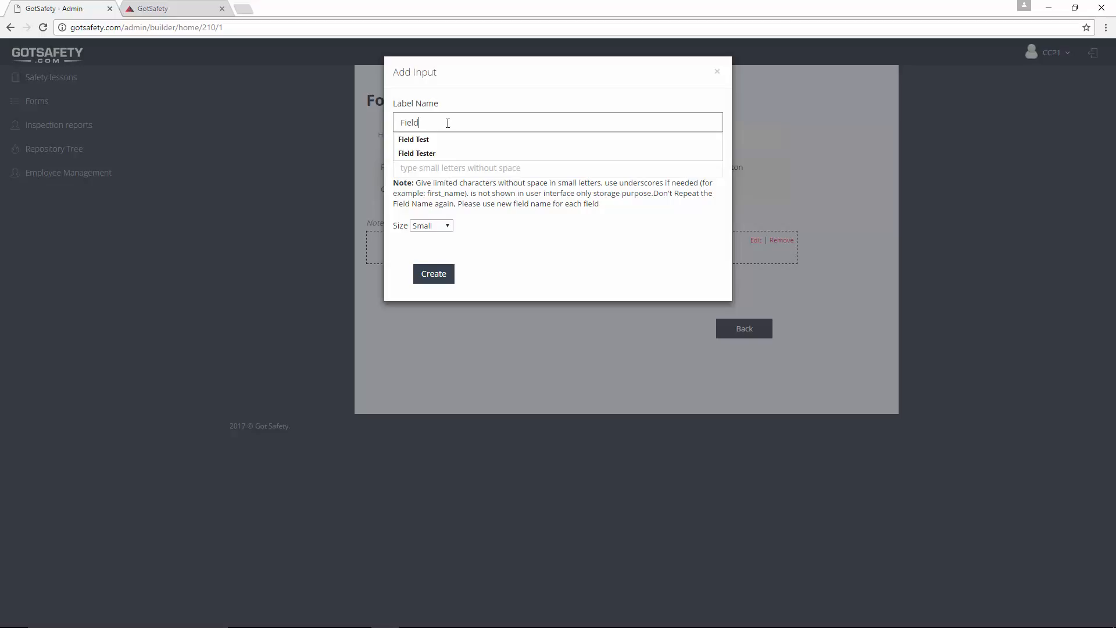
type("Tester")
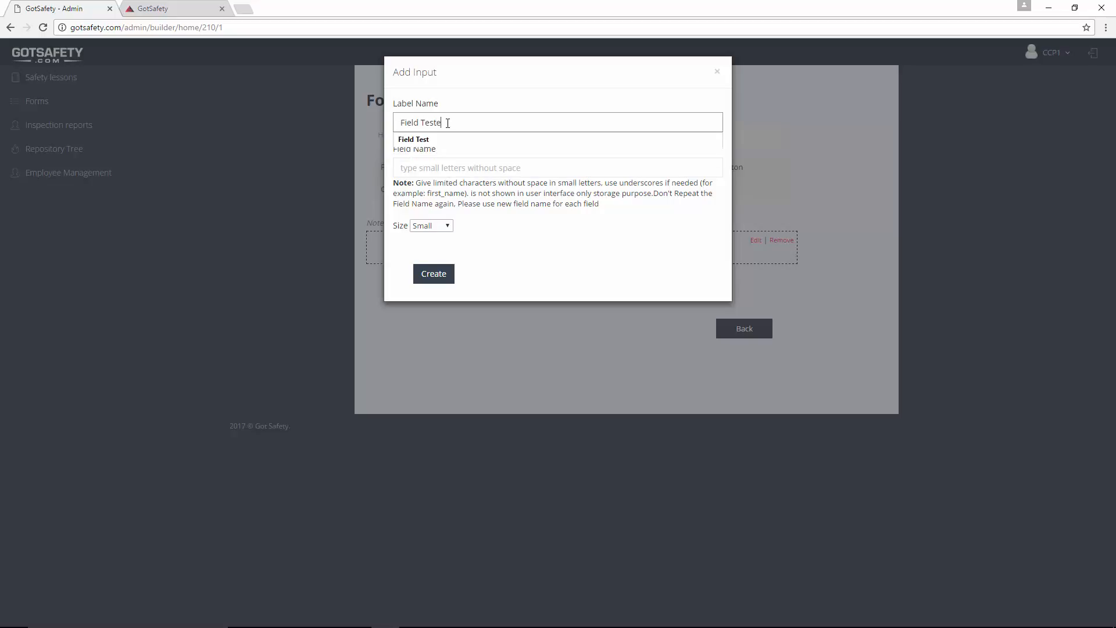
left_click(442, 169)
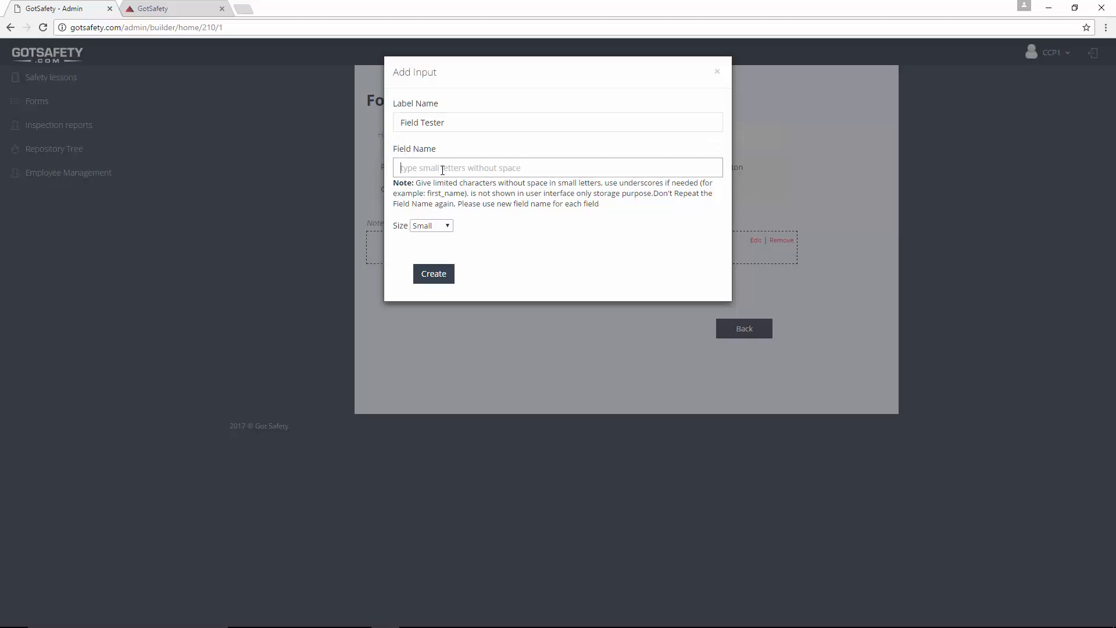
type("tester")
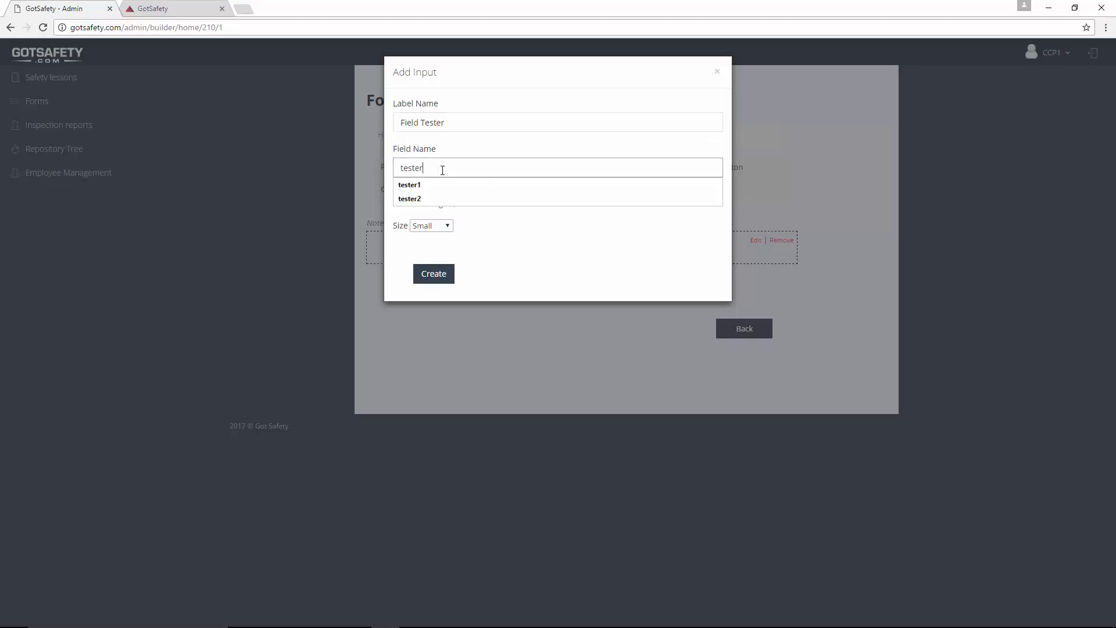
type("1")
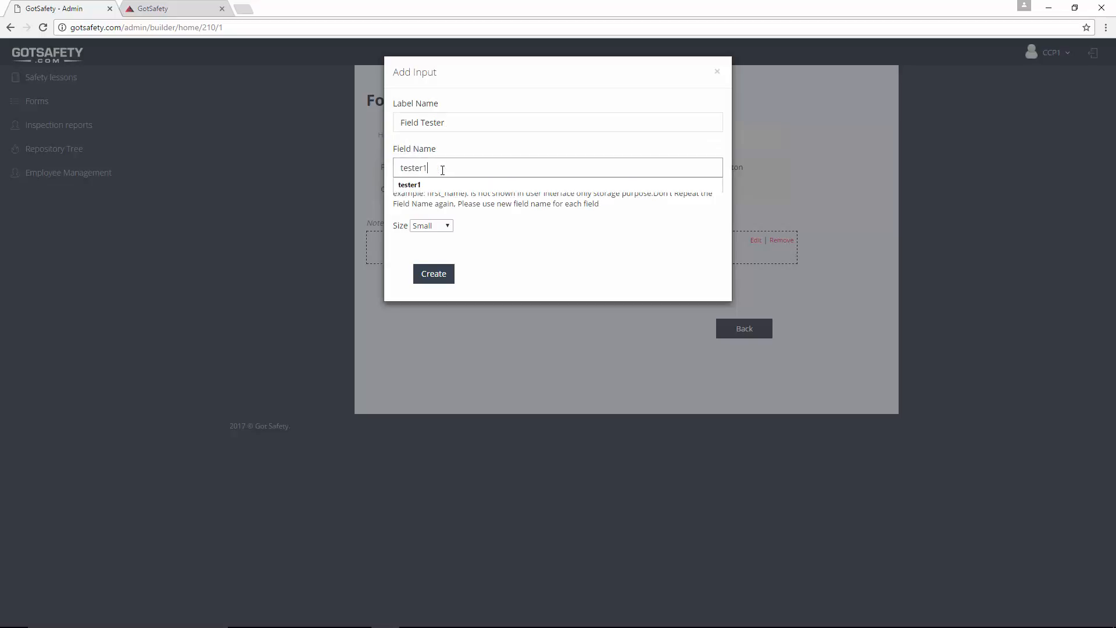
left_click(450, 228)
left_click(436, 246)
left_click(431, 278)
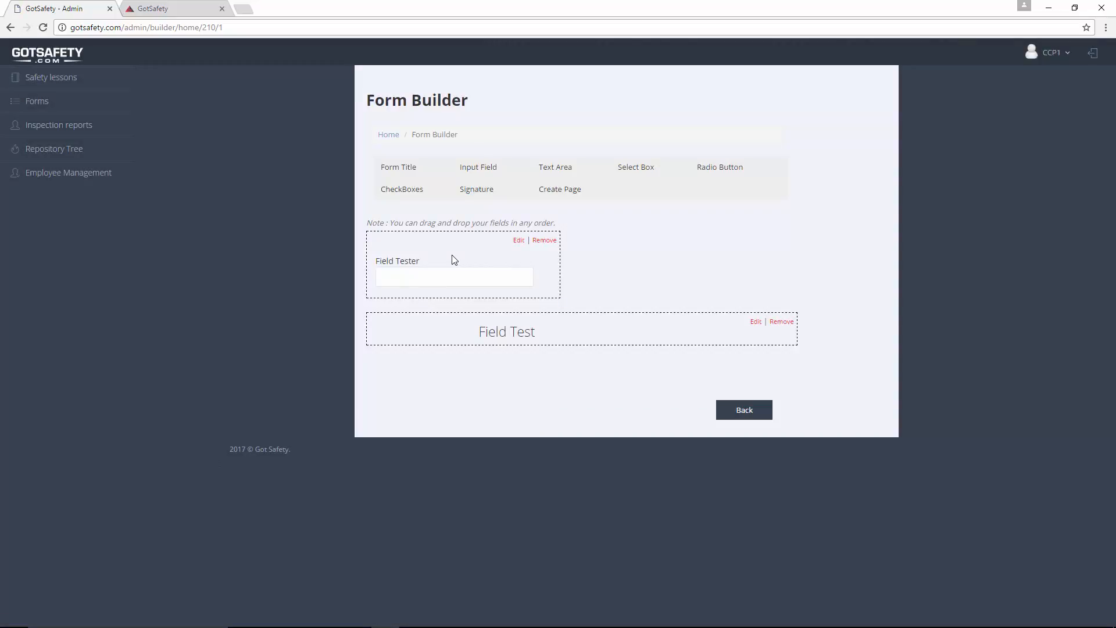
left_click_drag(451, 257, 439, 313)
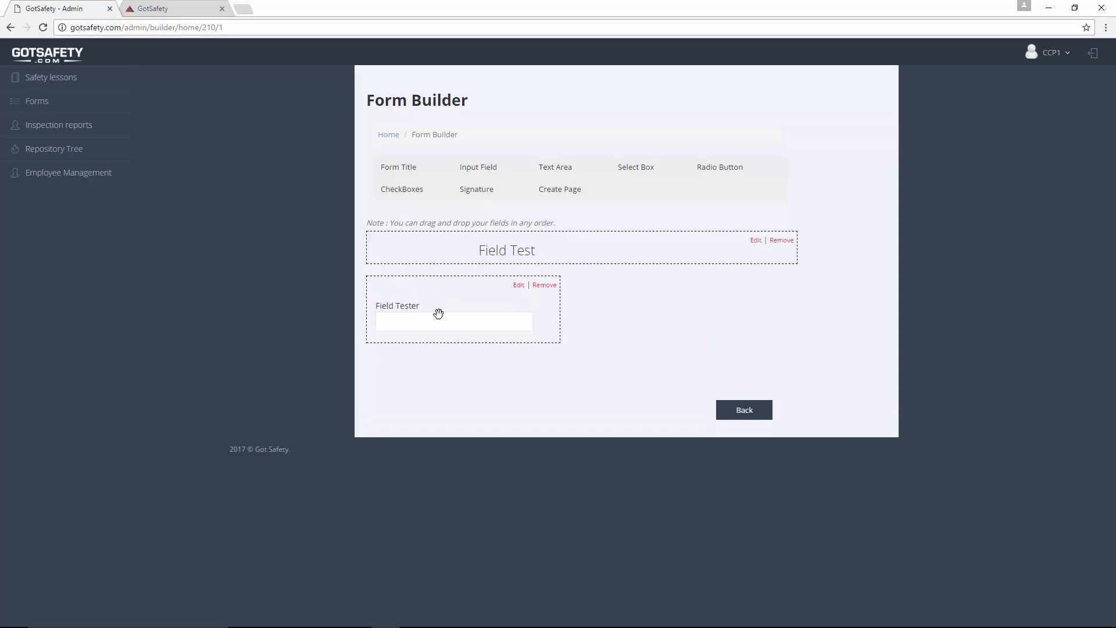
Step: Add a second Medium input field labelled 'Field Tester' with field name 'tester2'
left_click(481, 168)
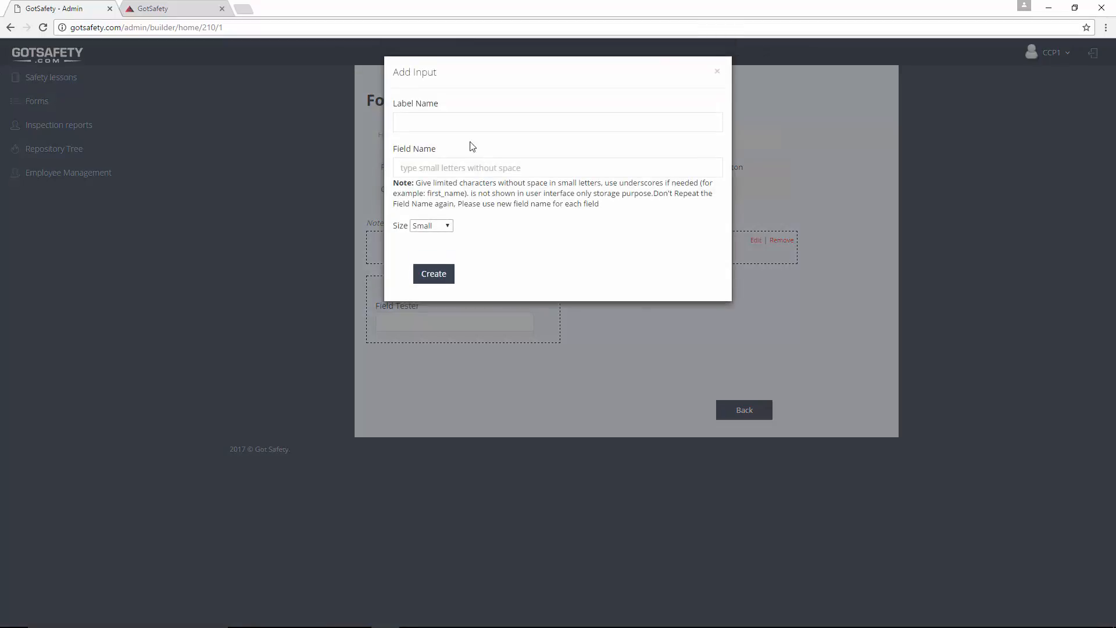
left_click(465, 119)
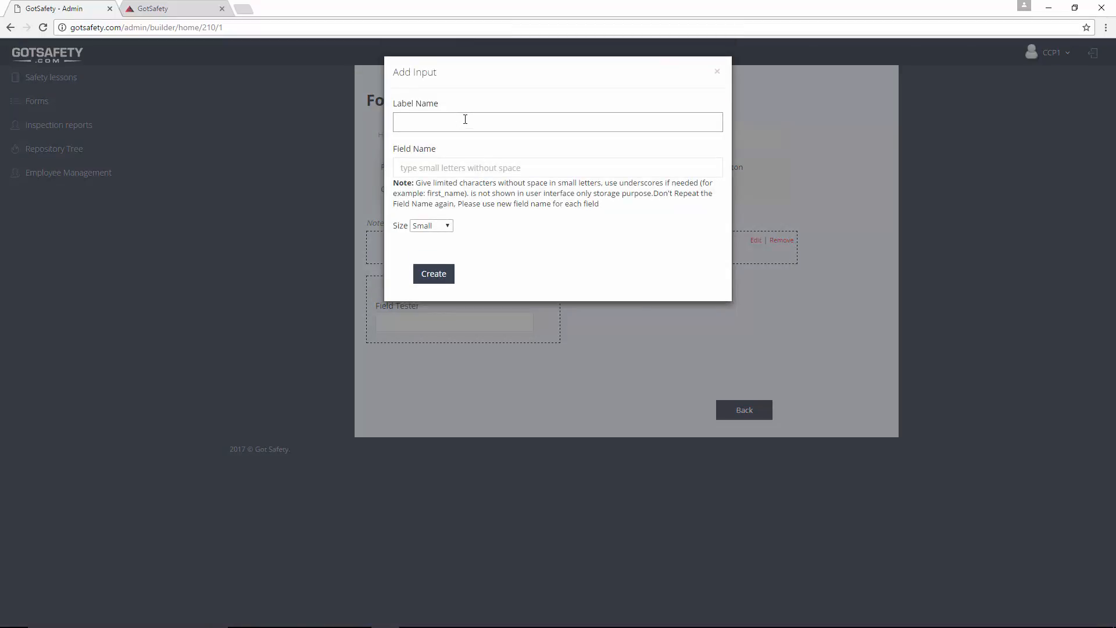
type("Field T")
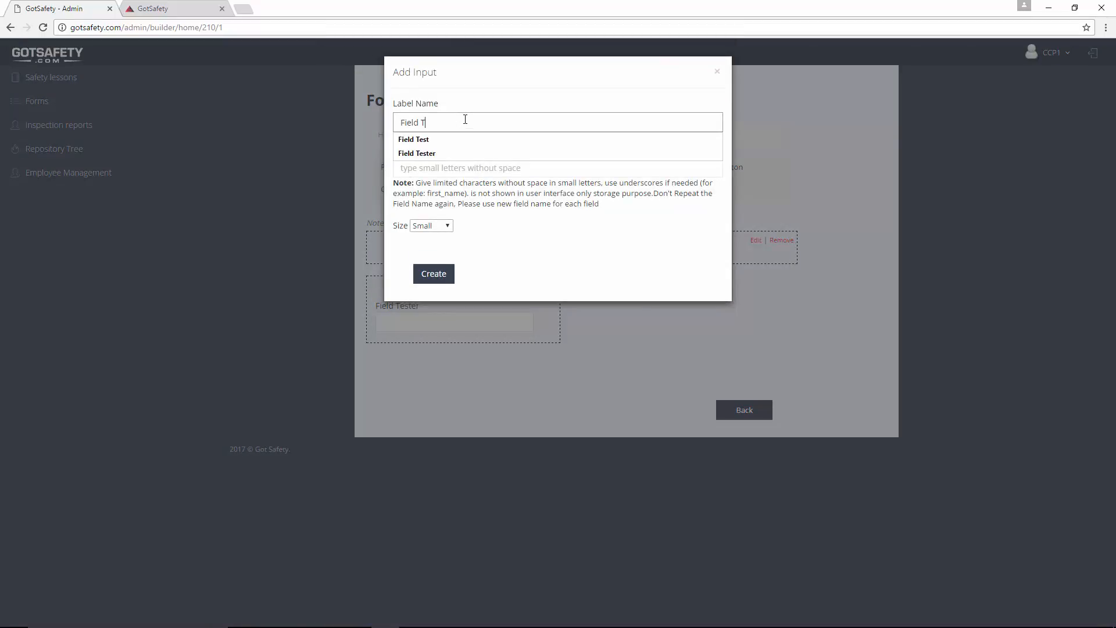
type("ester")
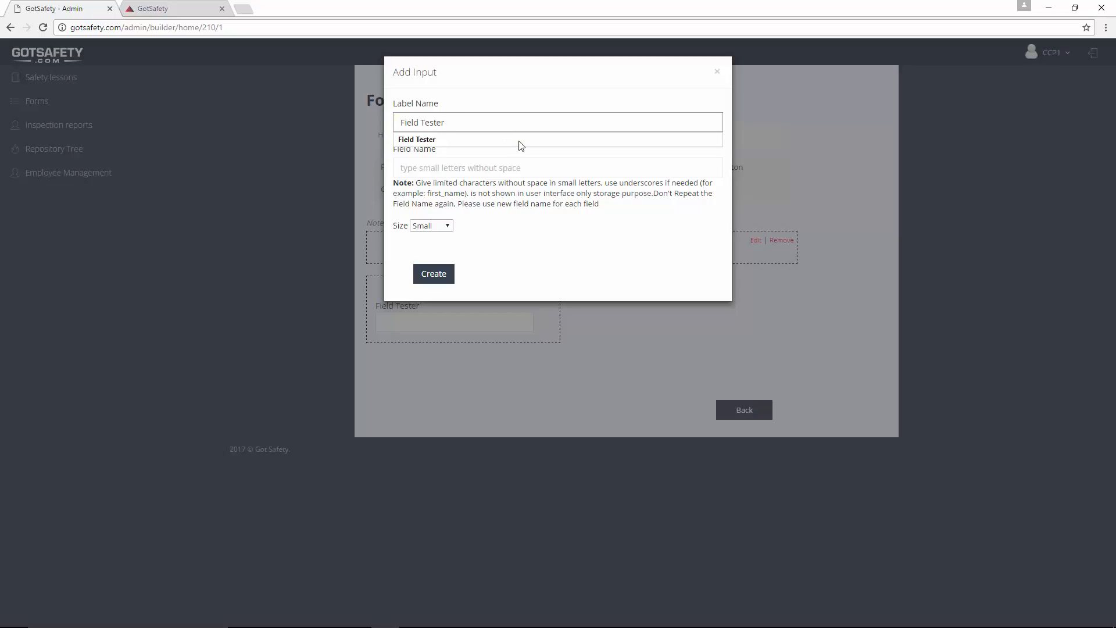
left_click(512, 168)
type("este")
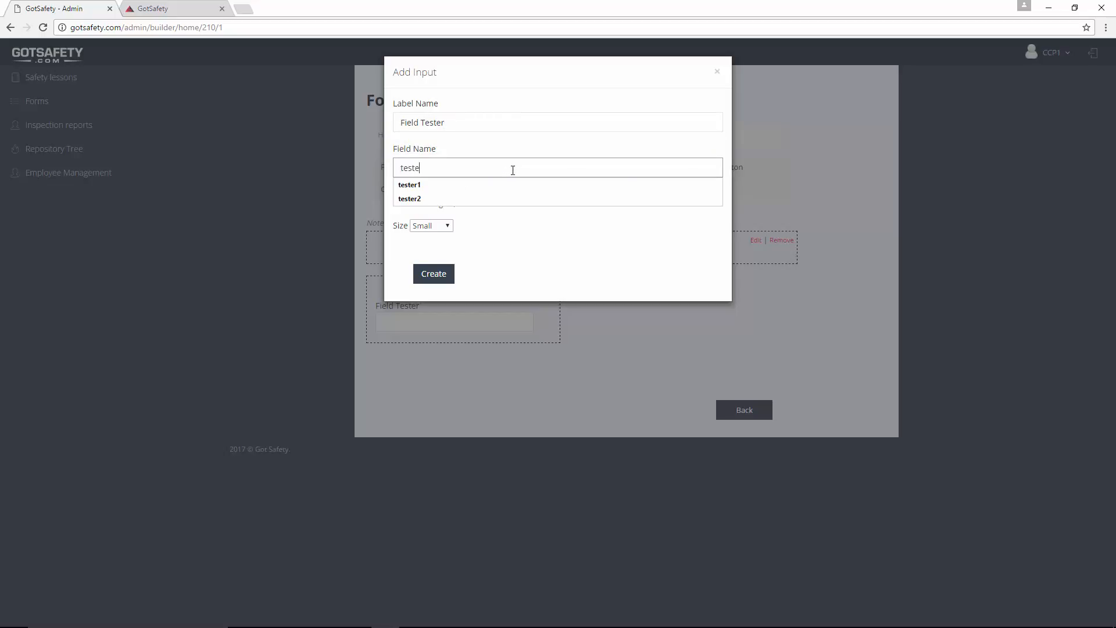
type("r2")
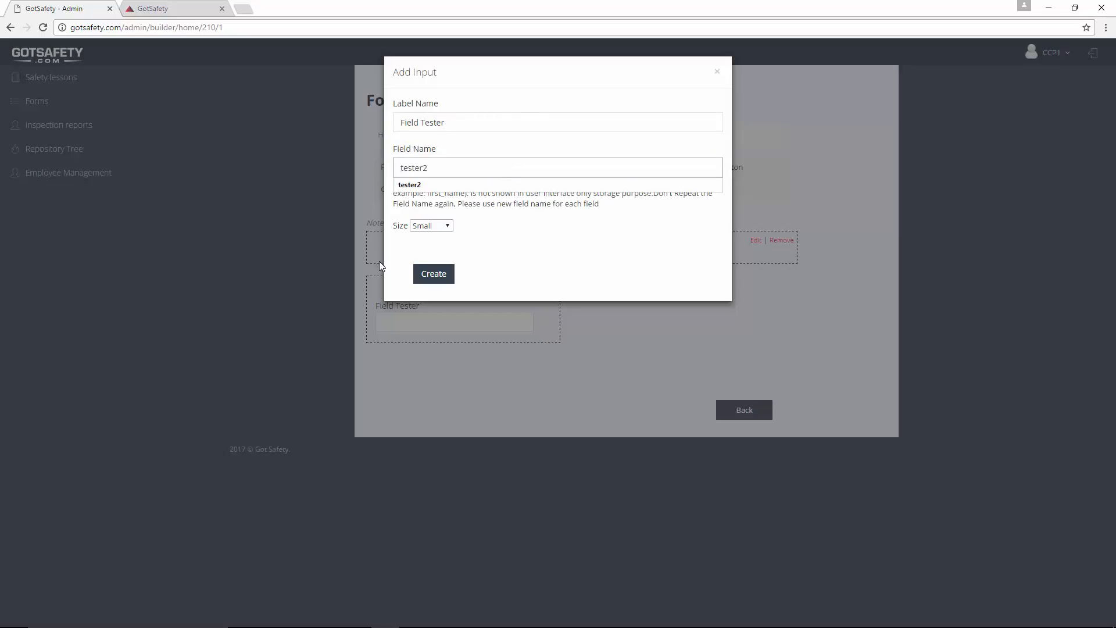
left_click(445, 226)
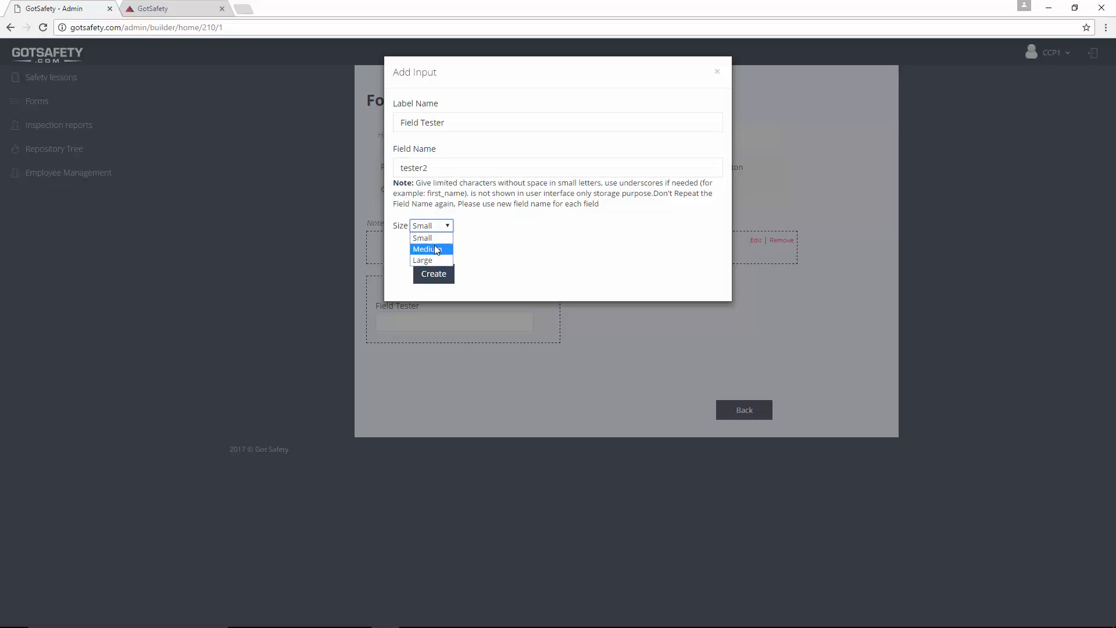
left_click(437, 249)
left_click(433, 274)
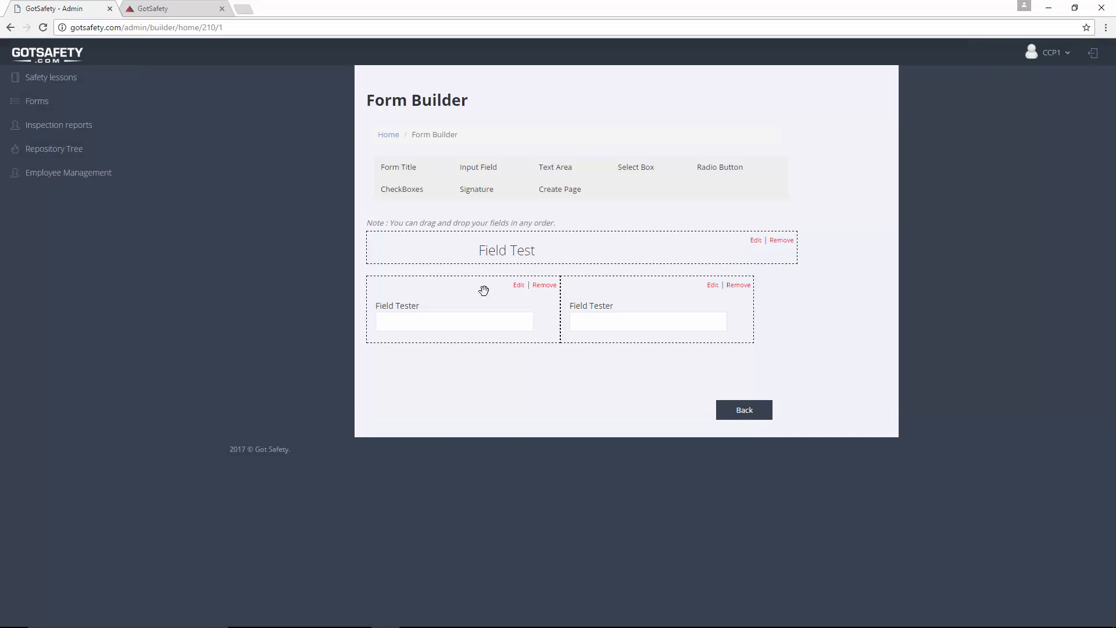
Step: Add a Large text area labelled 'Notes' with field name 'notes'
left_click(555, 170)
left_click(449, 118)
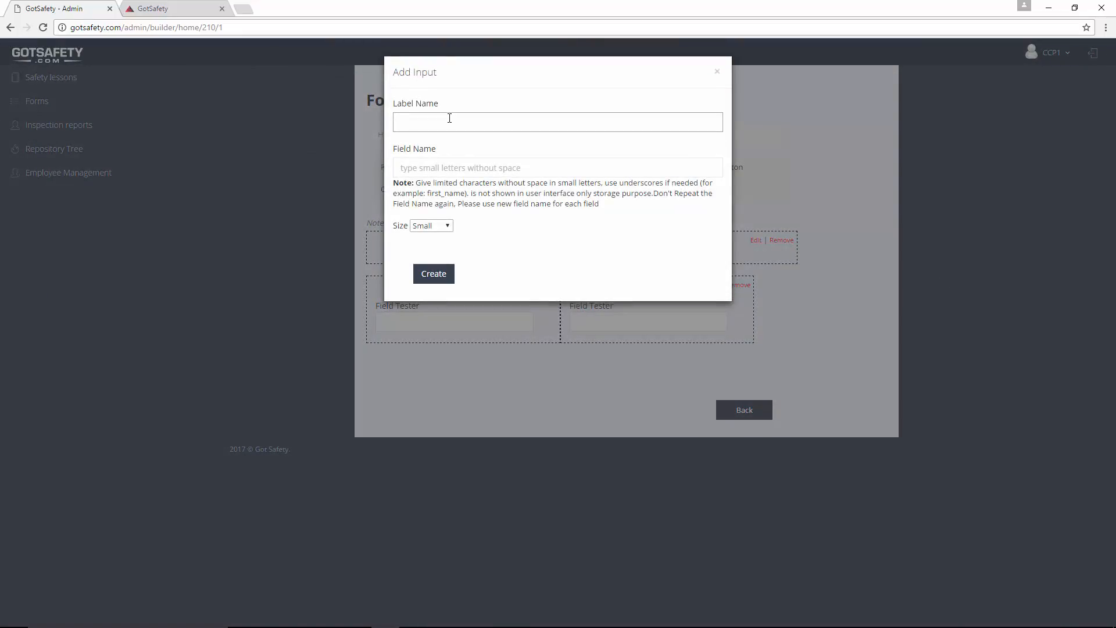
type("N")
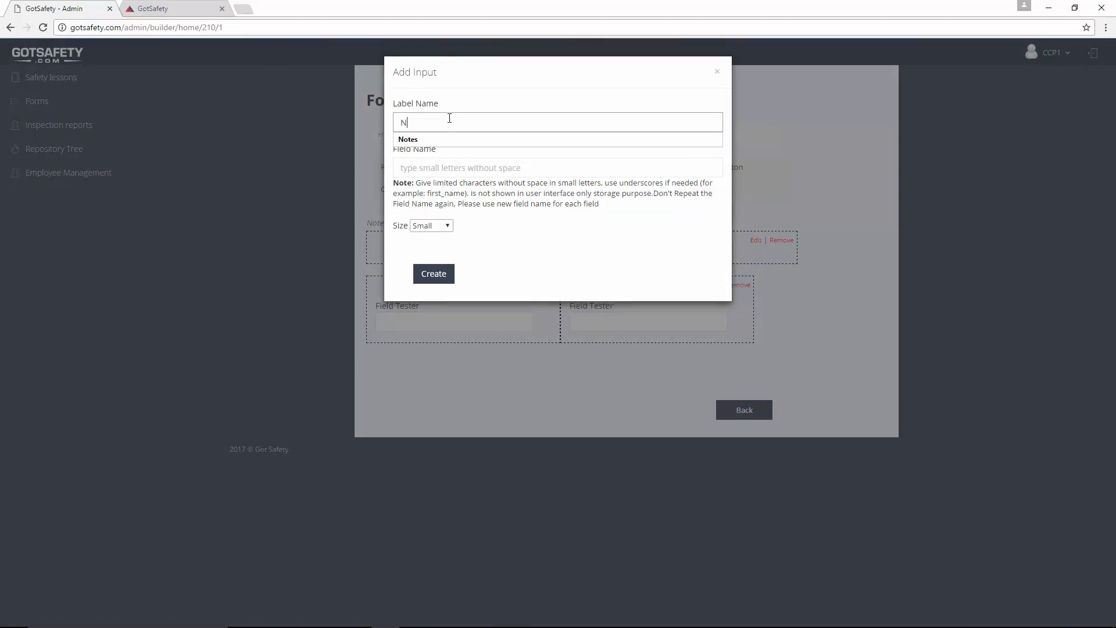
type("otes")
left_click(424, 170)
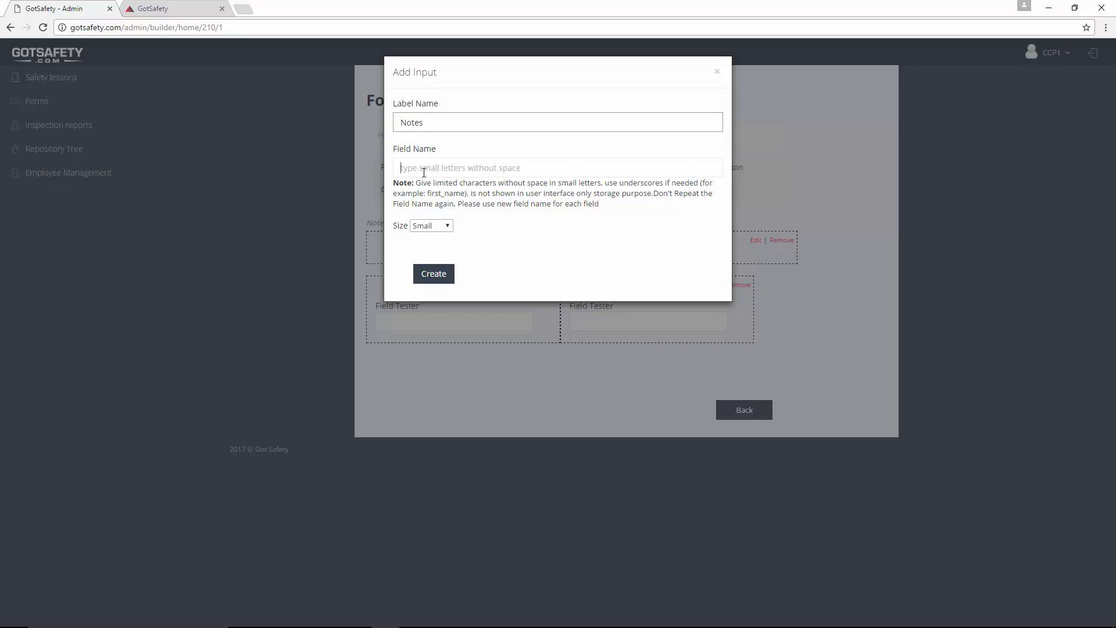
type("notes")
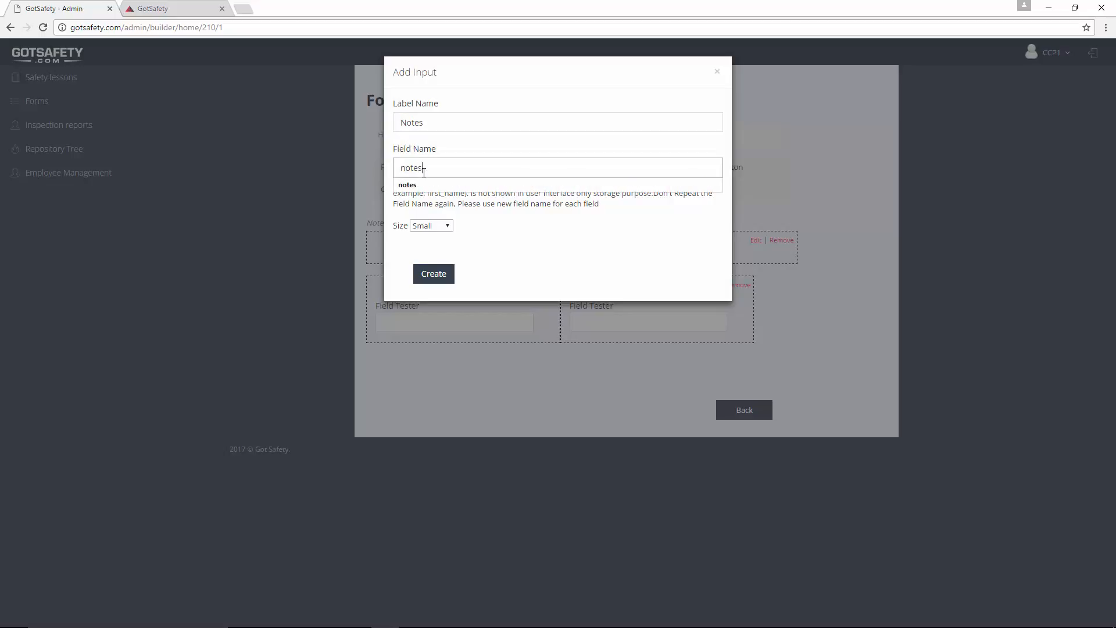
left_click(447, 226)
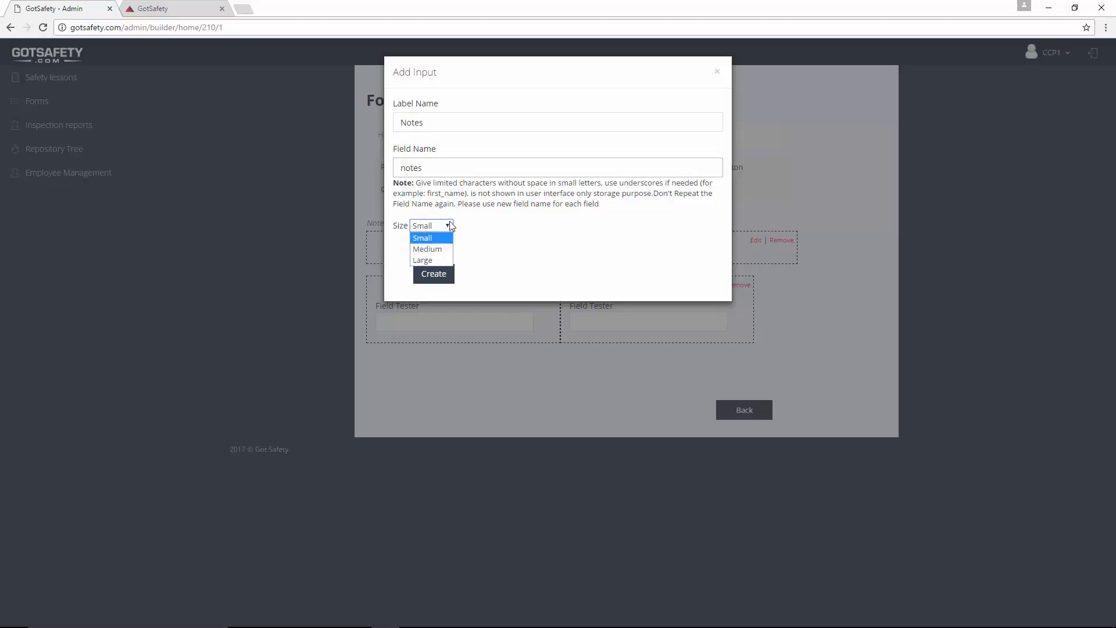
left_click(433, 259)
left_click(431, 274)
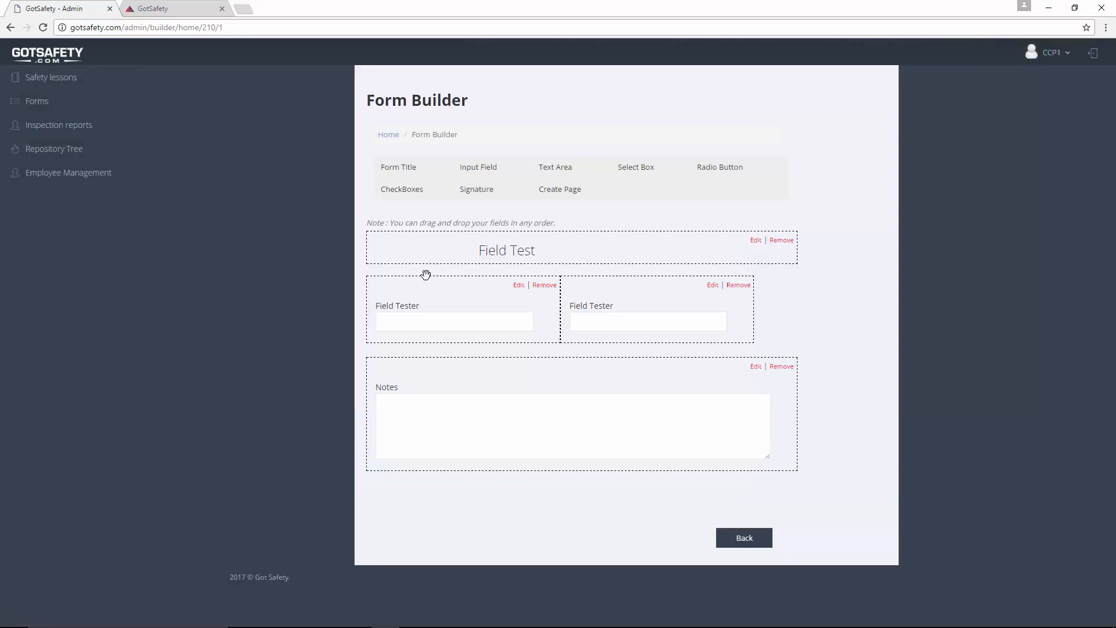
Step: Start a new select box labelled 'Shift' with field name 'shift' and size Large
left_click(632, 169)
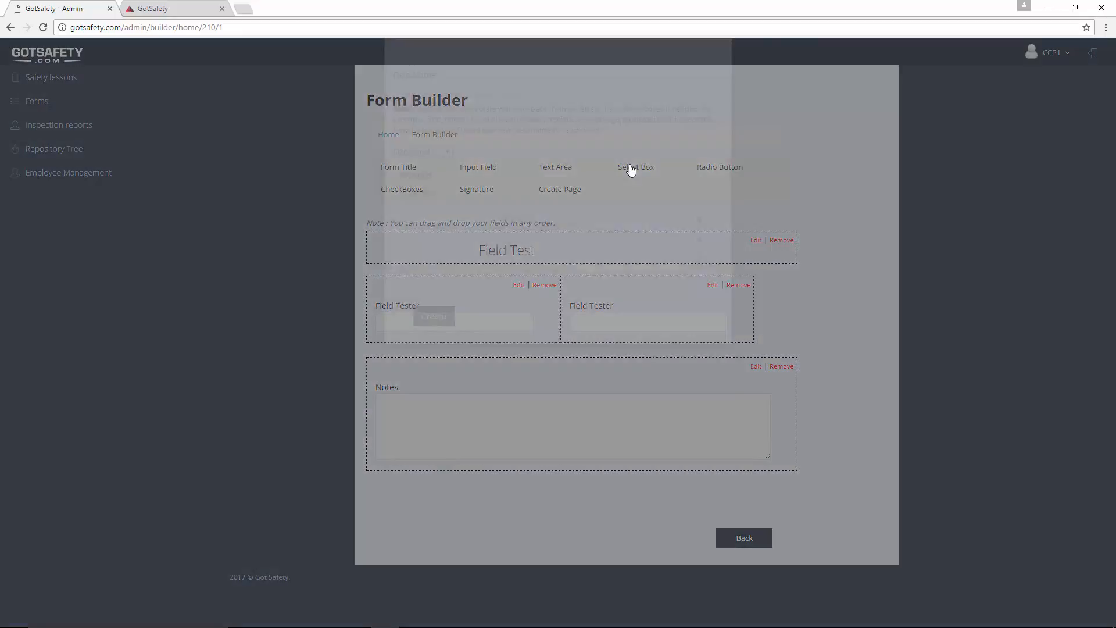
left_click(451, 119)
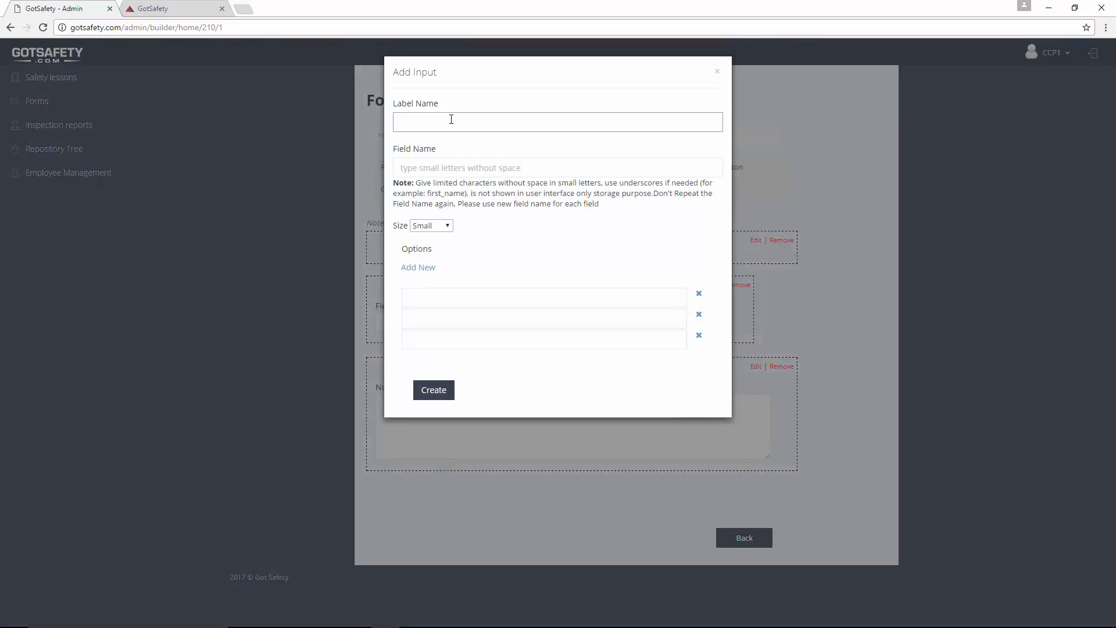
type("Shift")
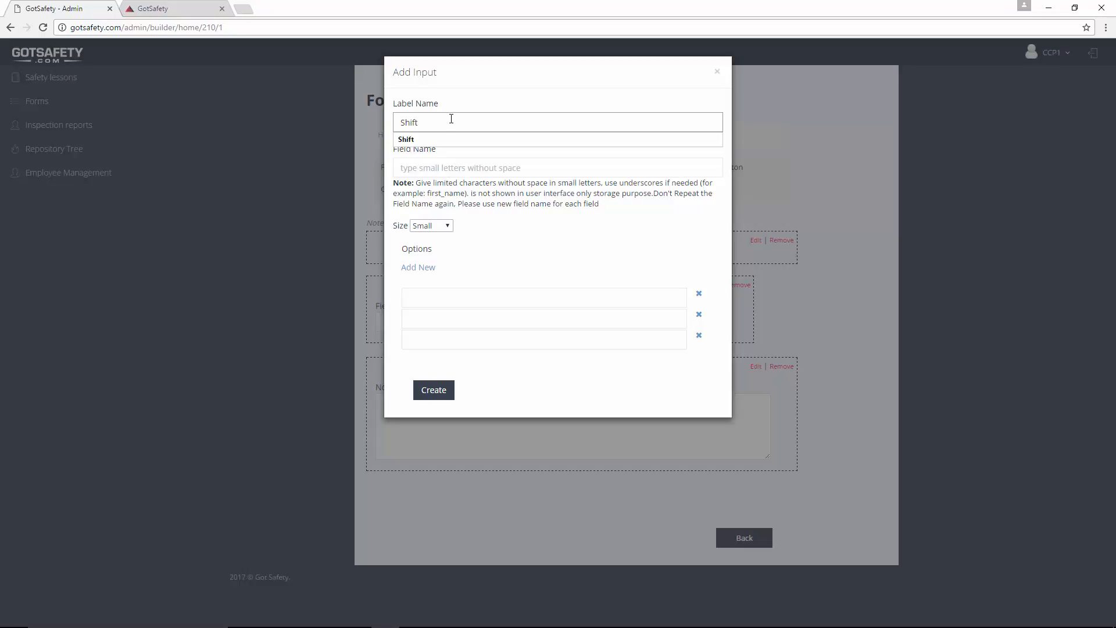
left_click(434, 167)
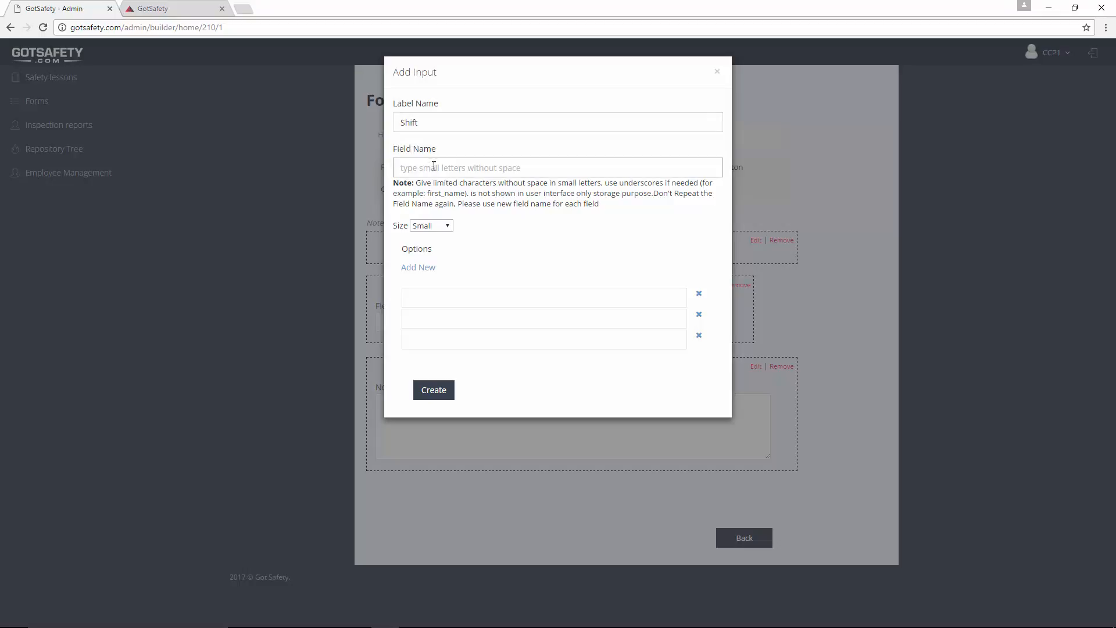
type("shift")
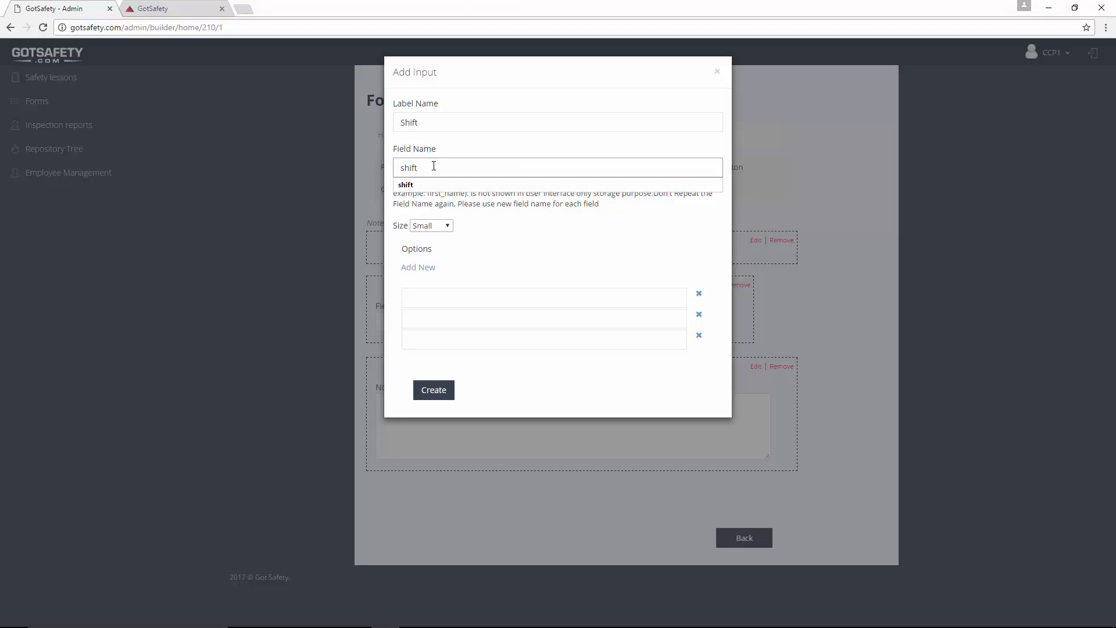
left_click(451, 227)
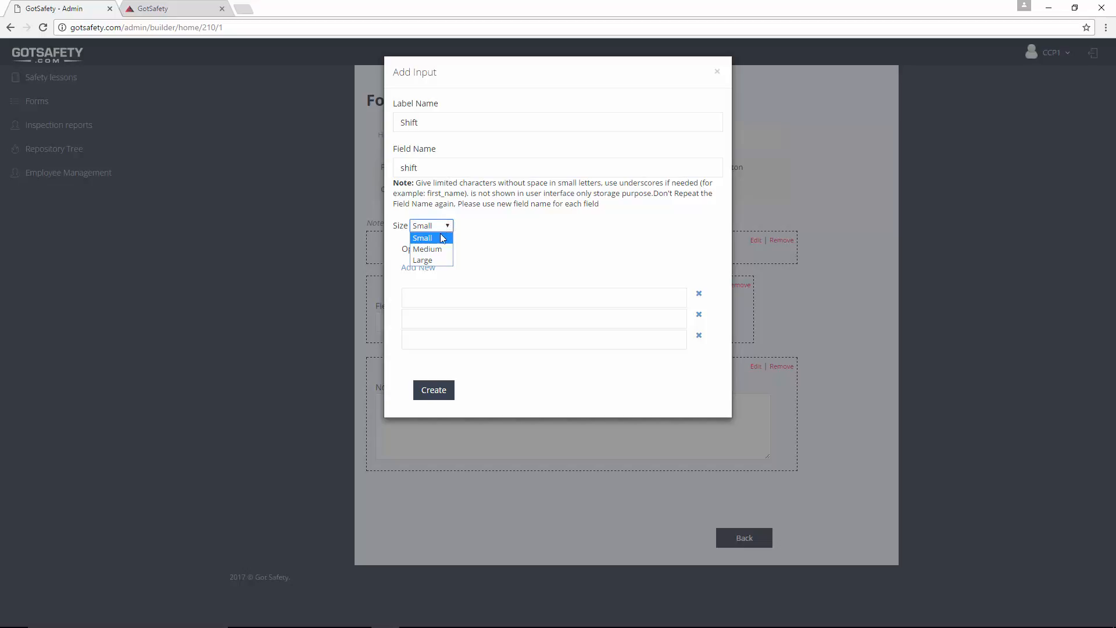
left_click(427, 261)
Step: Enter the select box options Morning, Afternoon and Night, and create the field
left_click(424, 293)
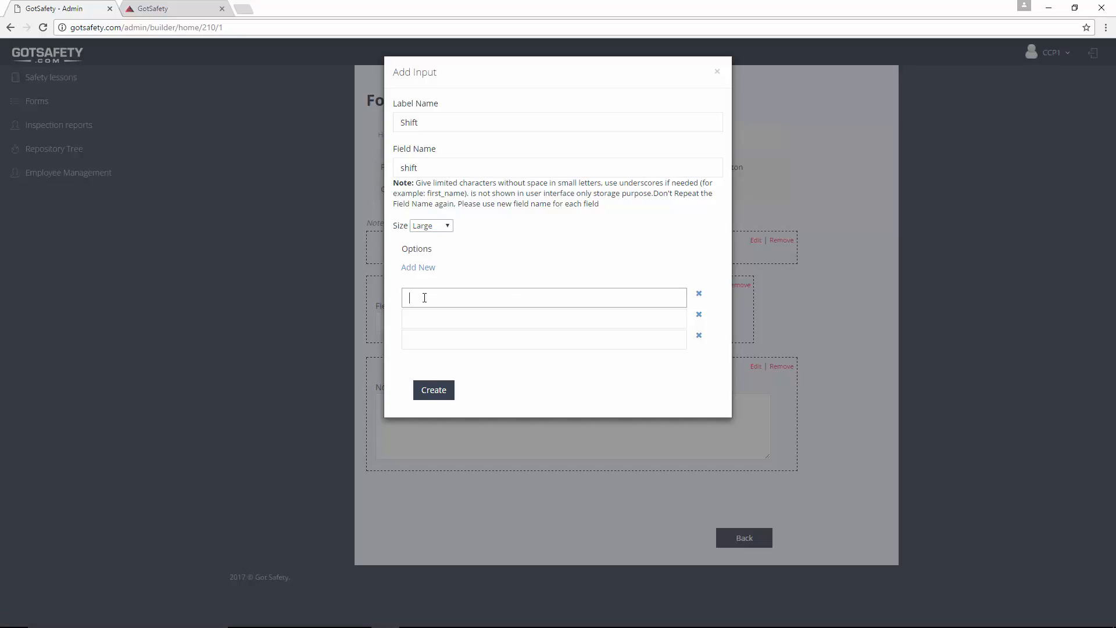
type("Morning")
key("Tab")
left_click(488, 311)
type("A")
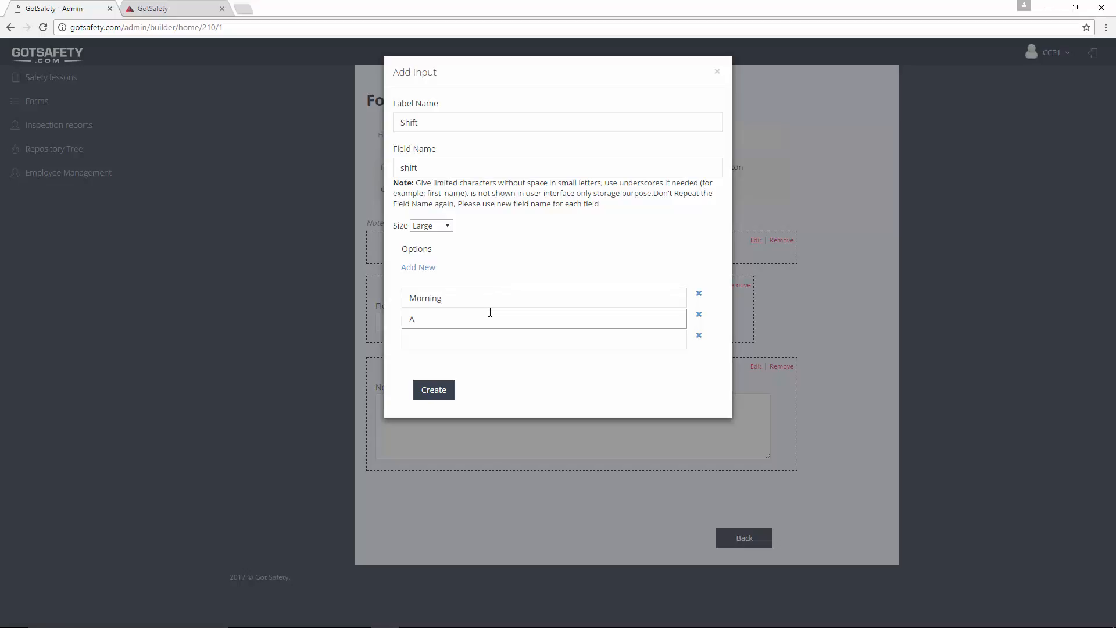
type("fter")
type("no")
type("N")
type("ight")
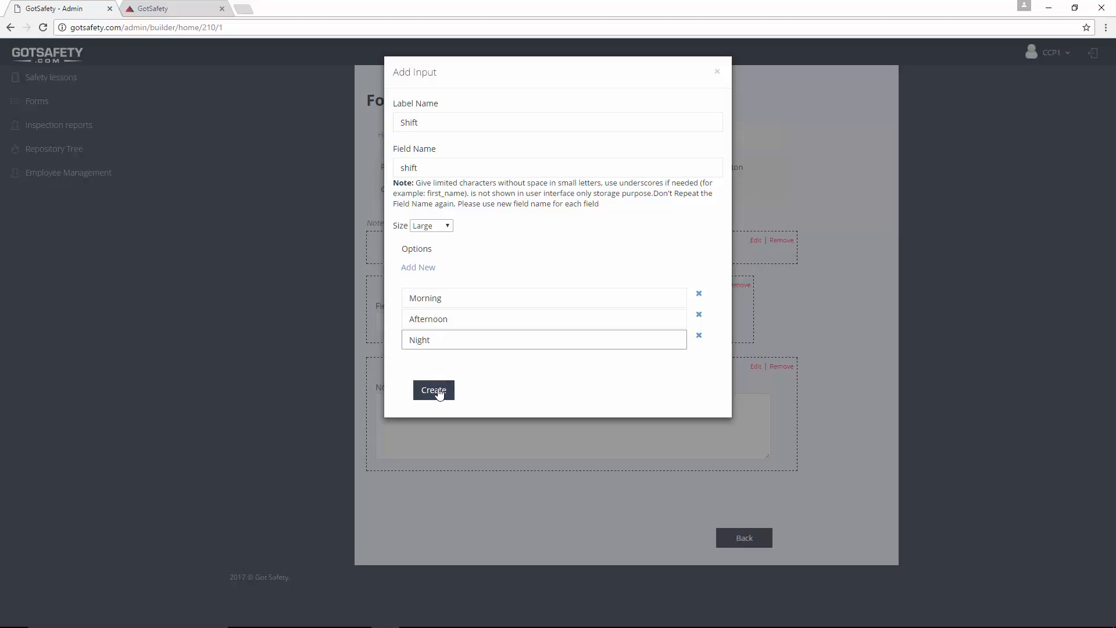
left_click(439, 391)
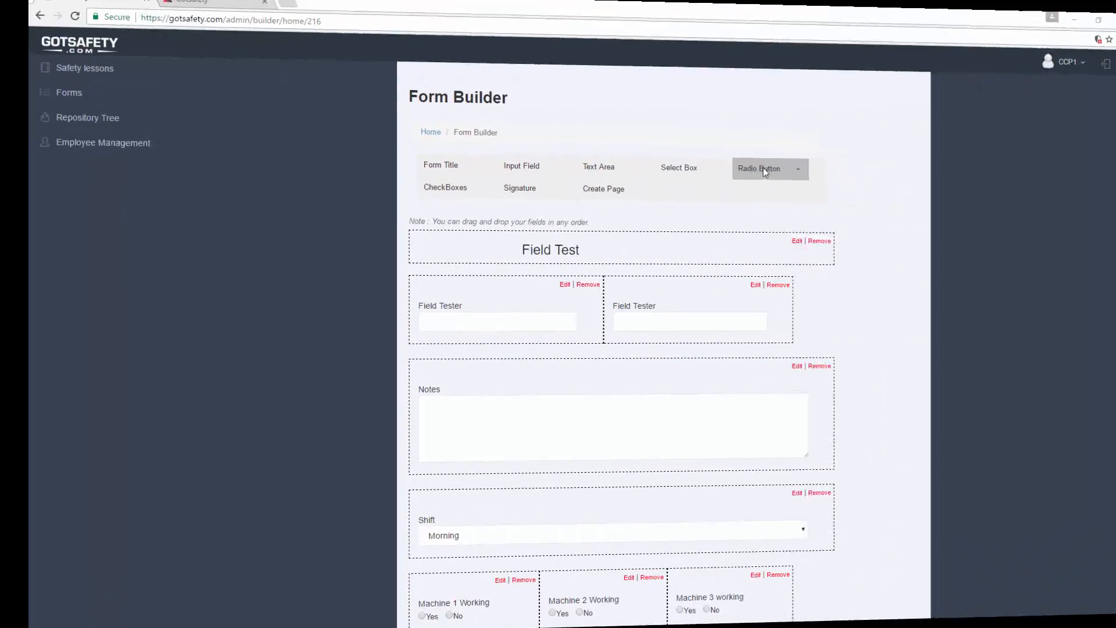
Step: Look over the form through the Tool Inventory checkboxes, and return to the Form Builder's list of forms
scroll(708, 281, "down", 4)
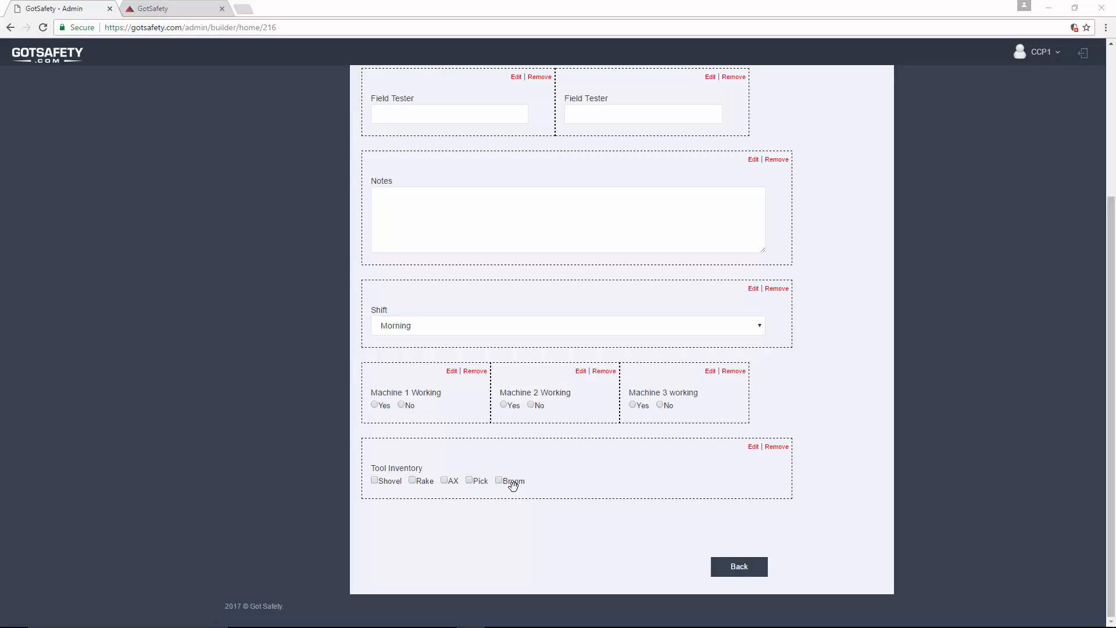
left_click_drag(539, 481, 521, 571)
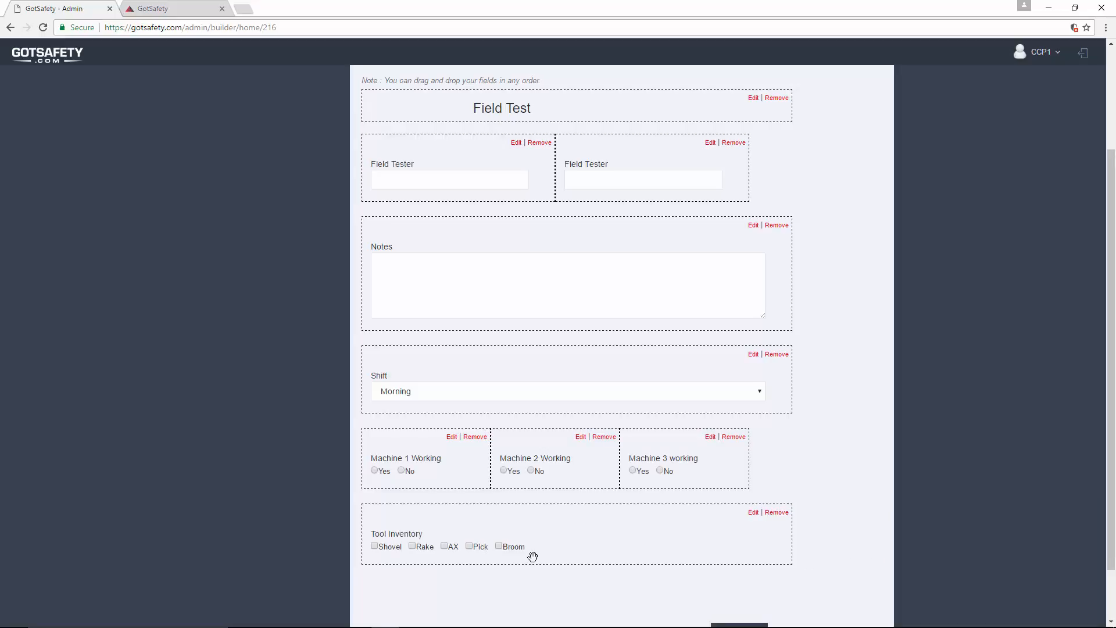
scroll(533, 557, "down", 2)
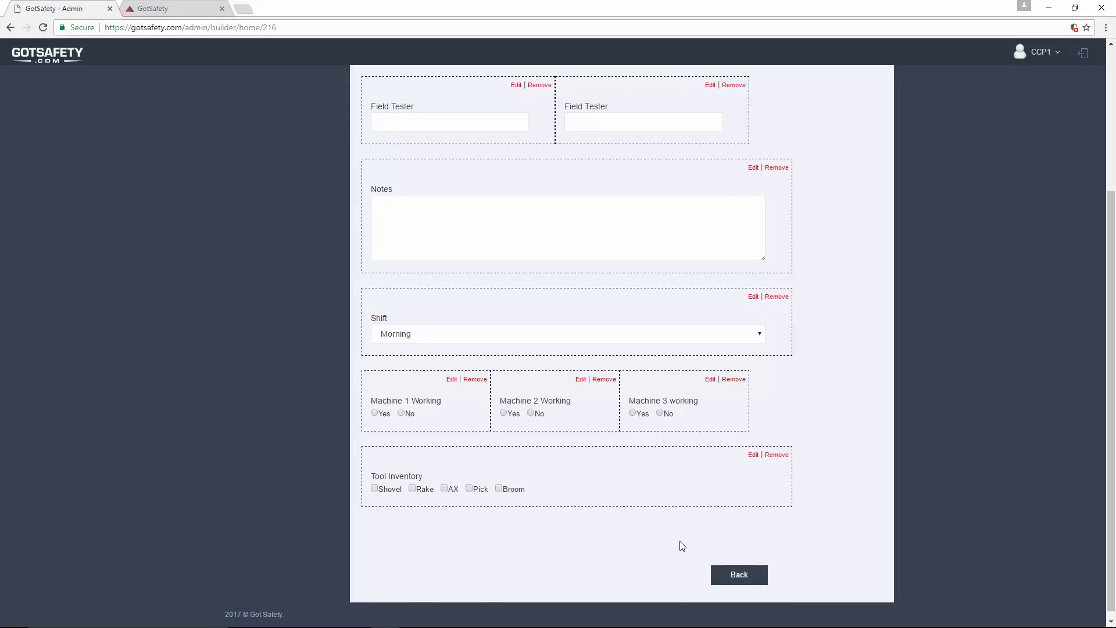
scroll(640, 465, "up", 4)
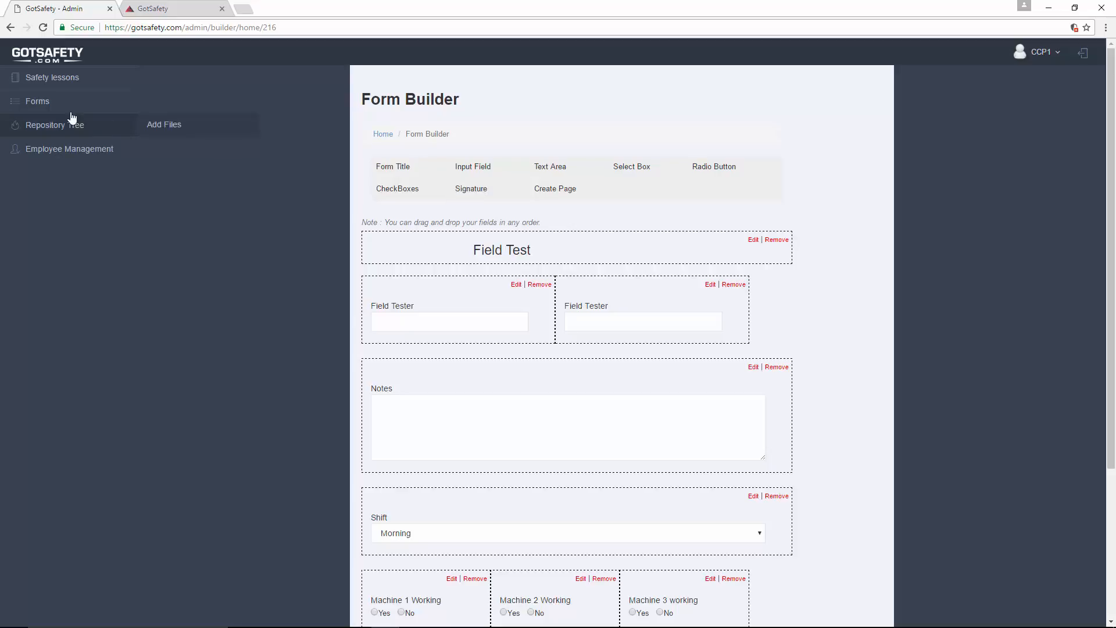
mouse_move(65, 107)
left_click(155, 122)
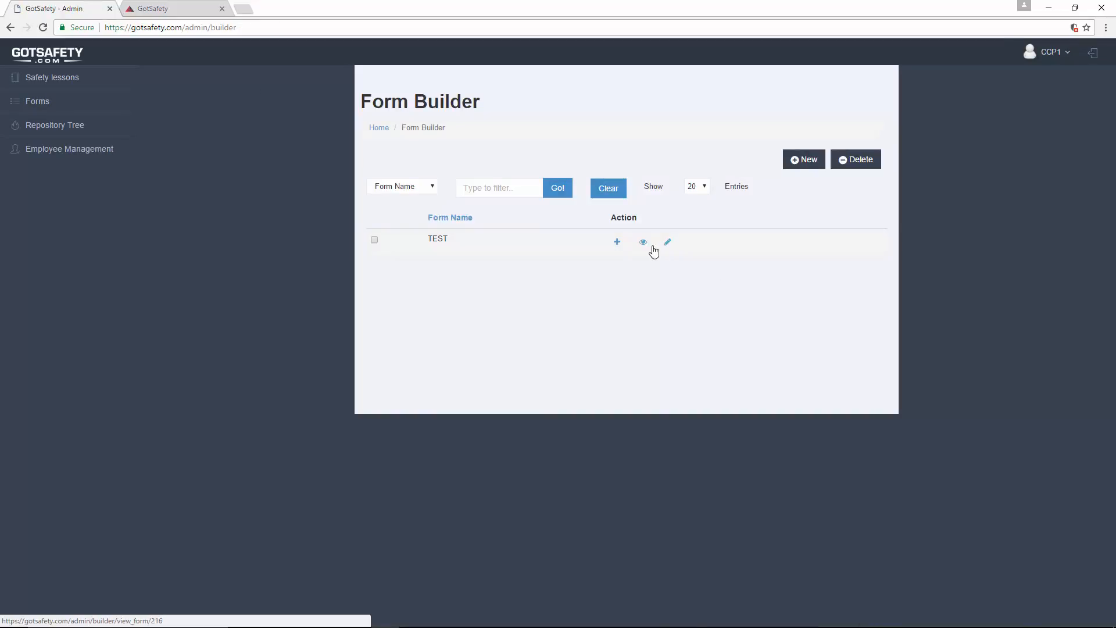
Step: Add the logo file '#CCP Logo.jpg' to the TEST form at the Top Center position and acknowledge the confirmations
left_click(617, 241)
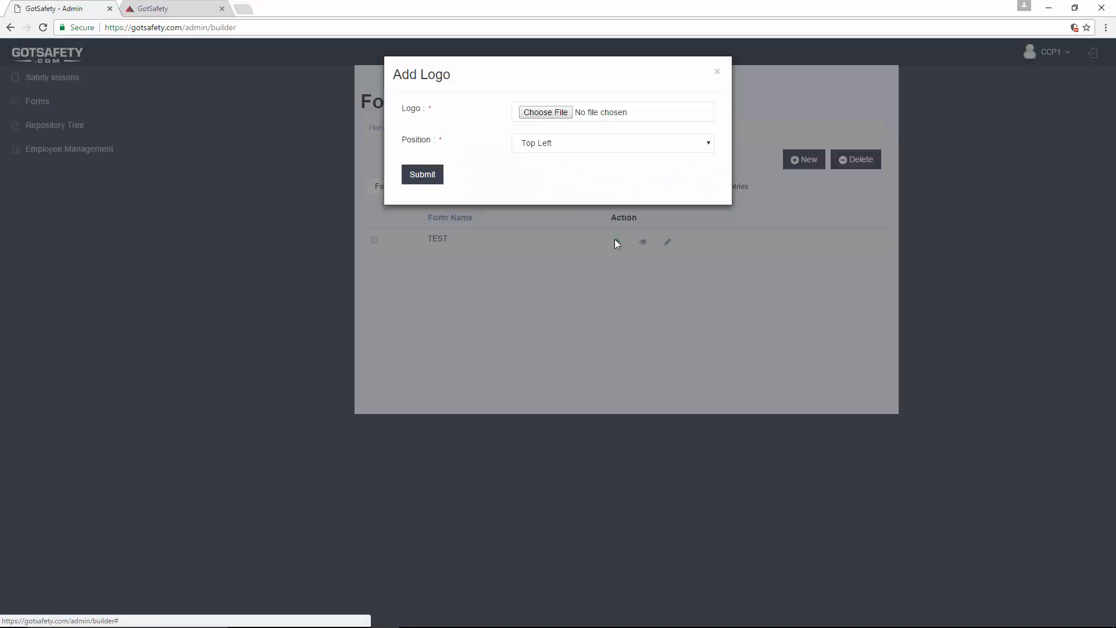
left_click(547, 112)
left_click(113, 169)
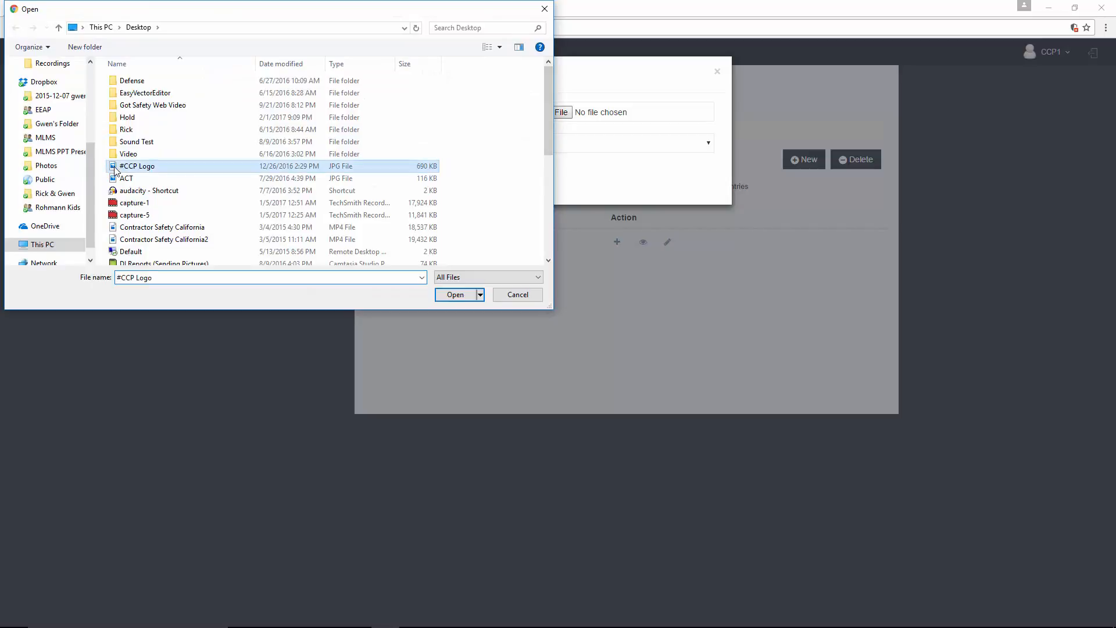
left_click(455, 294)
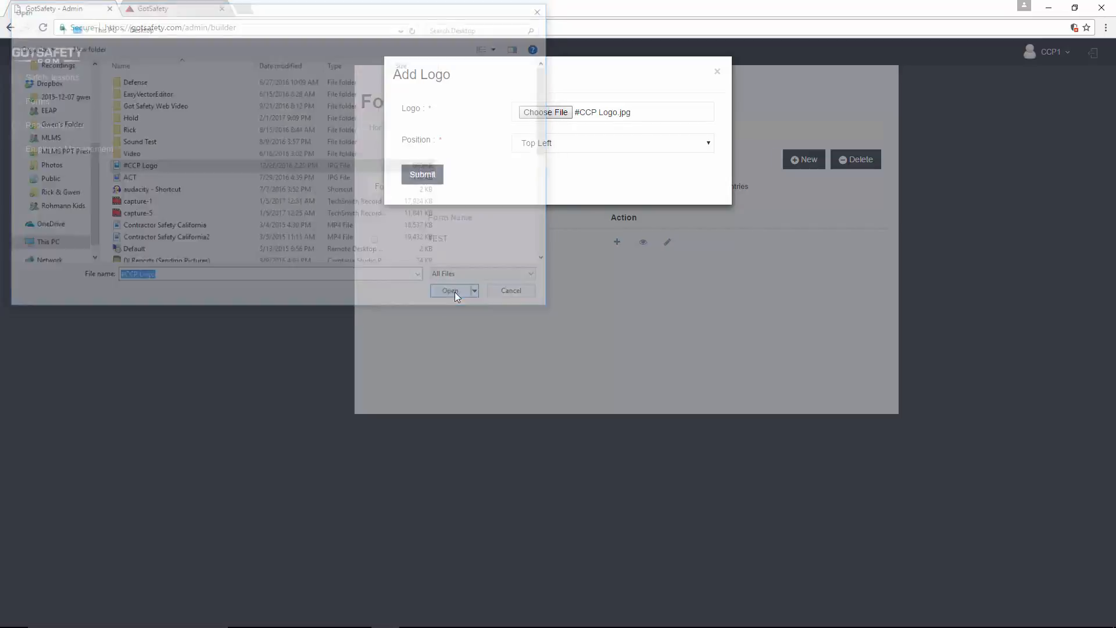
left_click(709, 143)
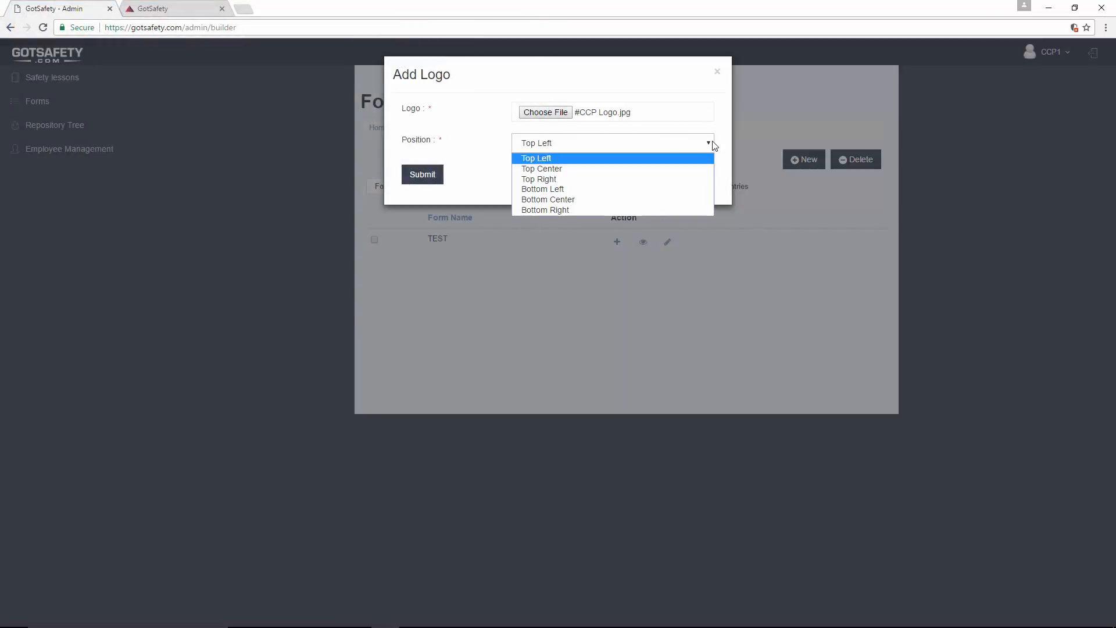
left_click(634, 170)
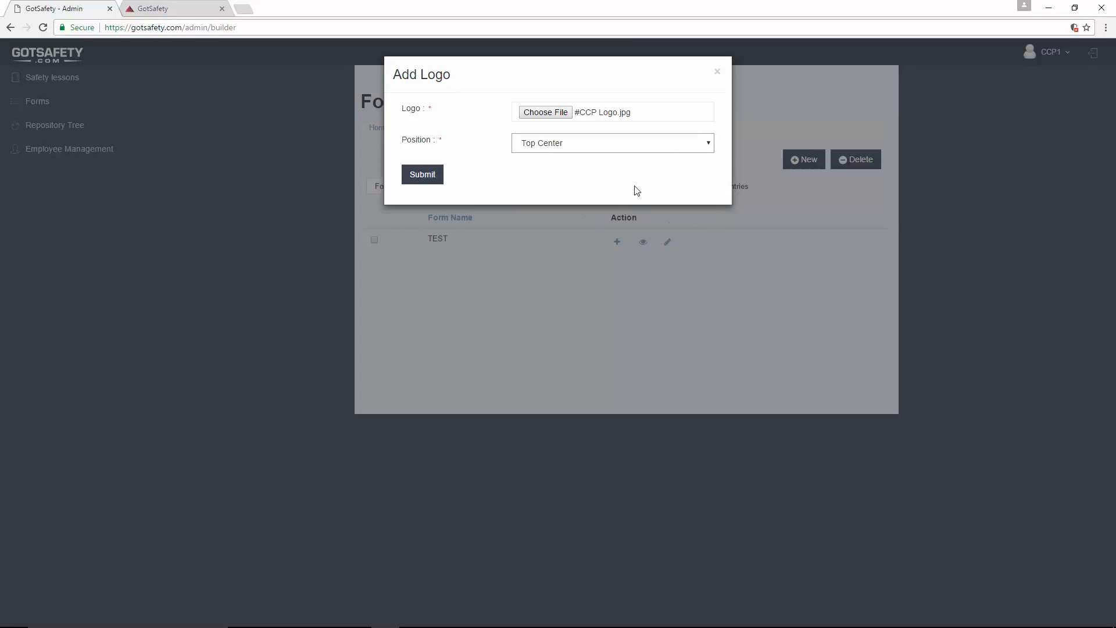
left_click(412, 177)
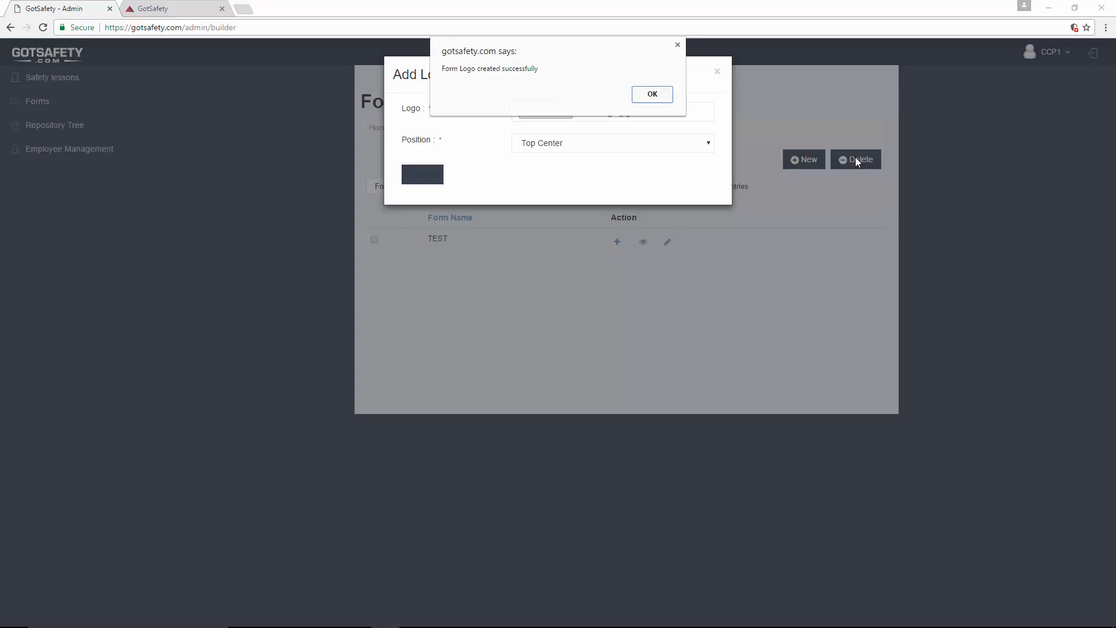
left_click(649, 98)
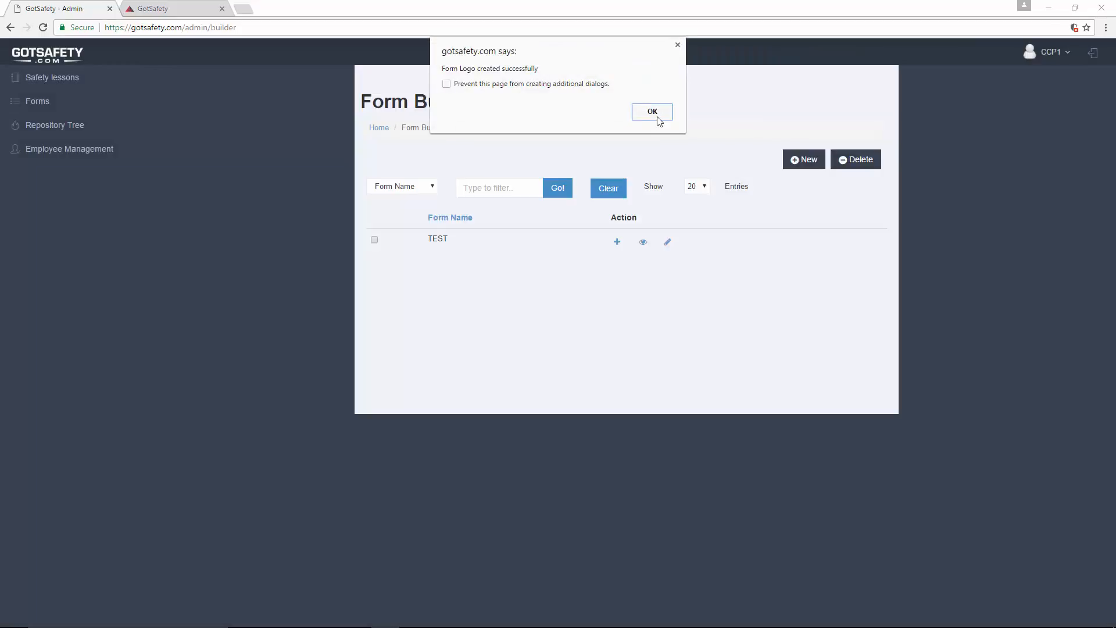
left_click(659, 119)
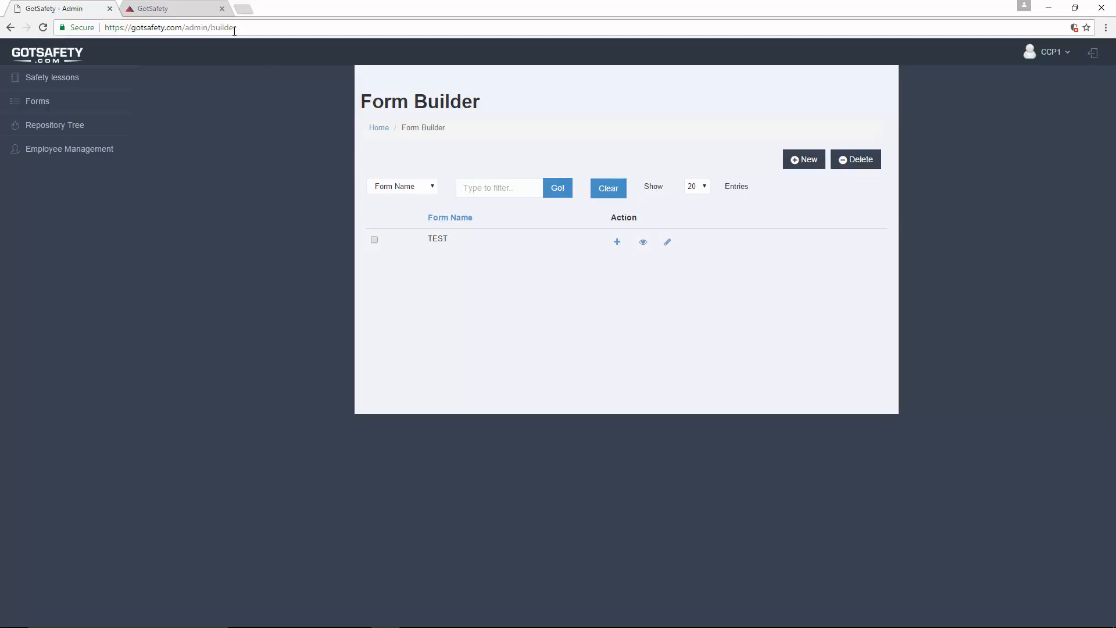
Step: Switch to the GotSafety client site and open the TEST form to examine its logo, fields and signature area
left_click(203, 8)
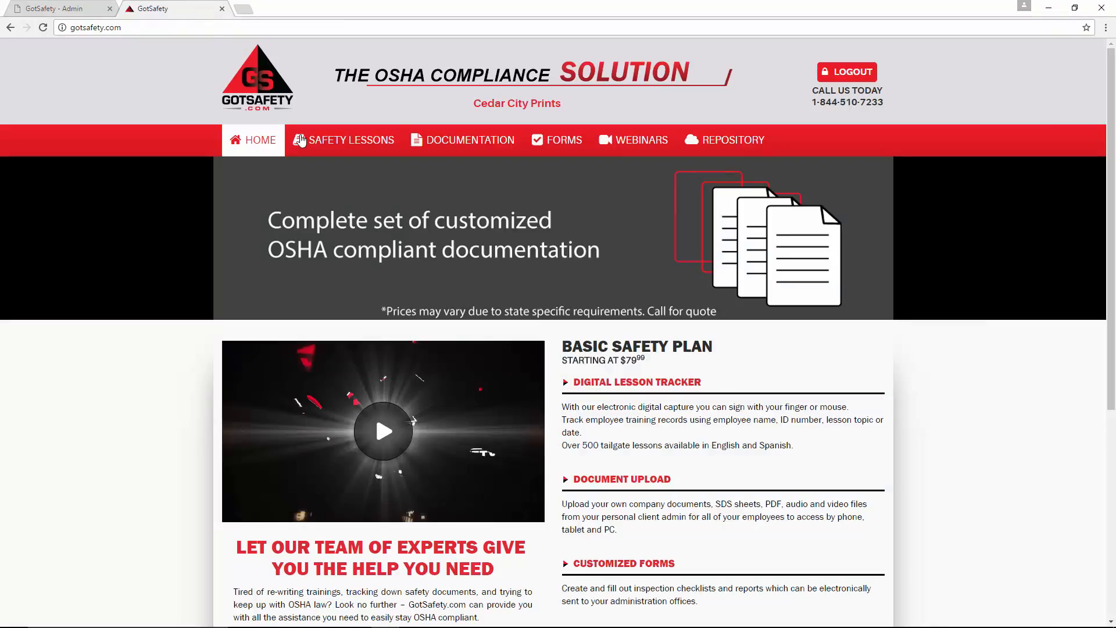
left_click(554, 143)
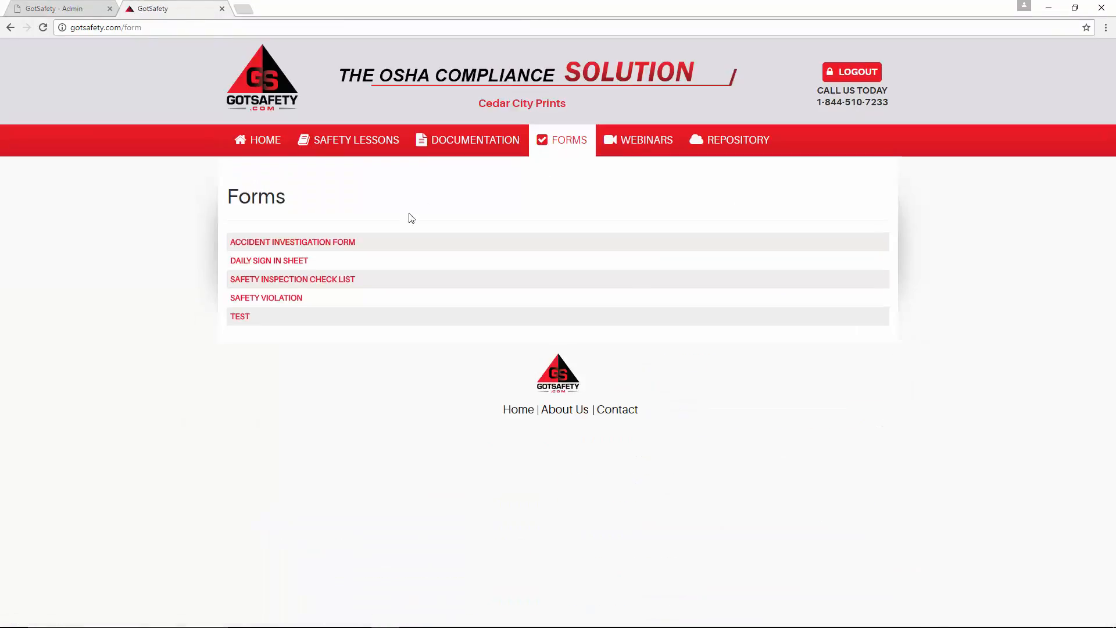
left_click(244, 316)
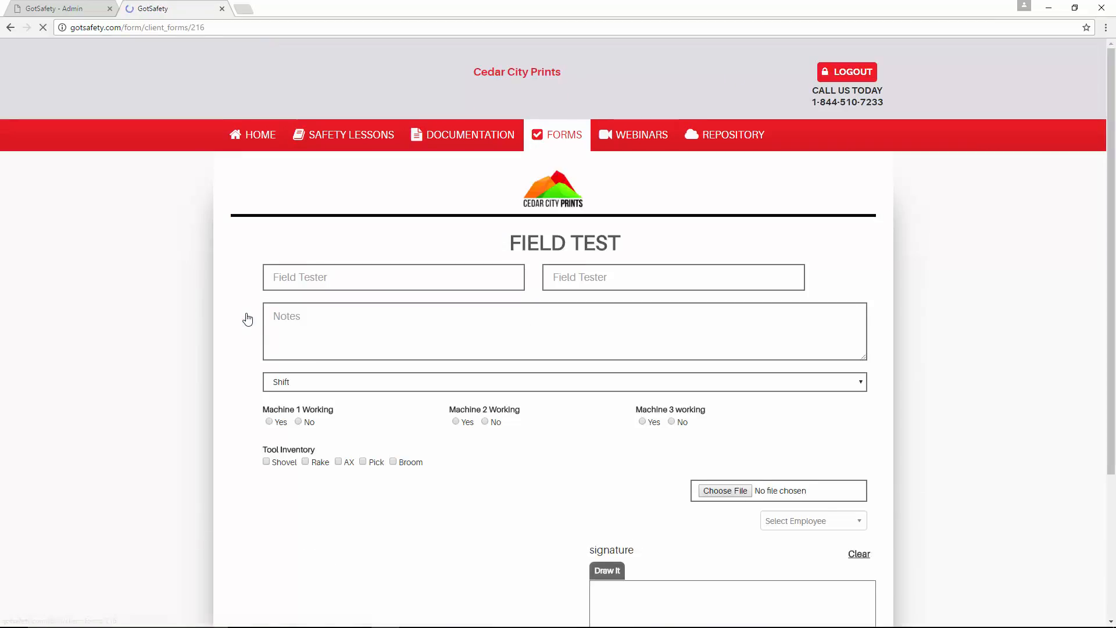
scroll(256, 320, "down", 2)
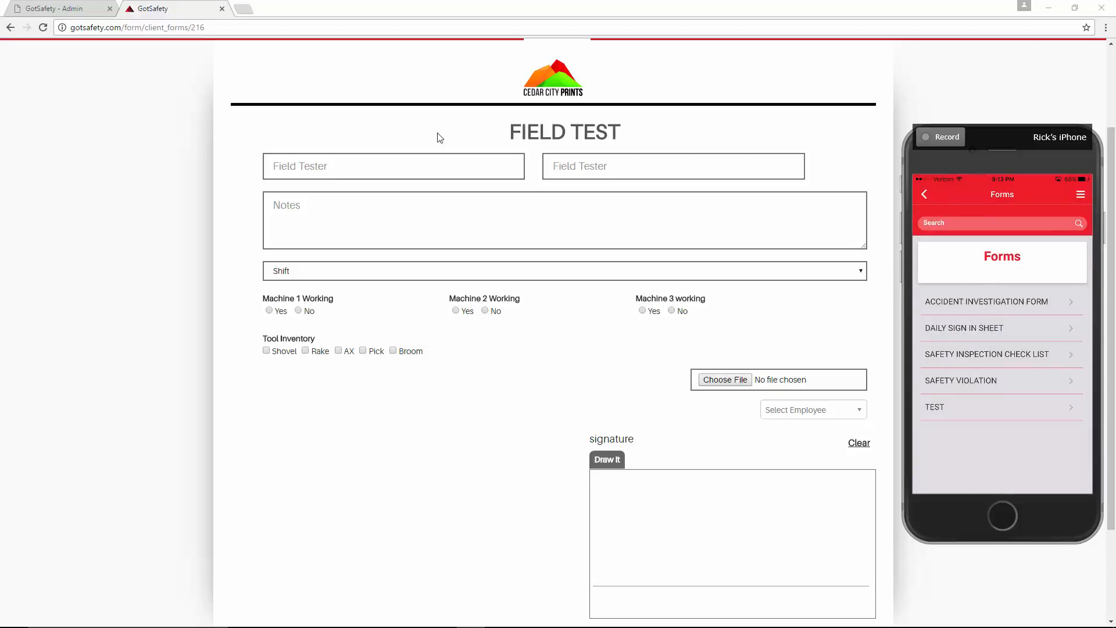
Step: Switch back to the GotSafety admin site and open the list of submitted safety forms
left_click(75, 11)
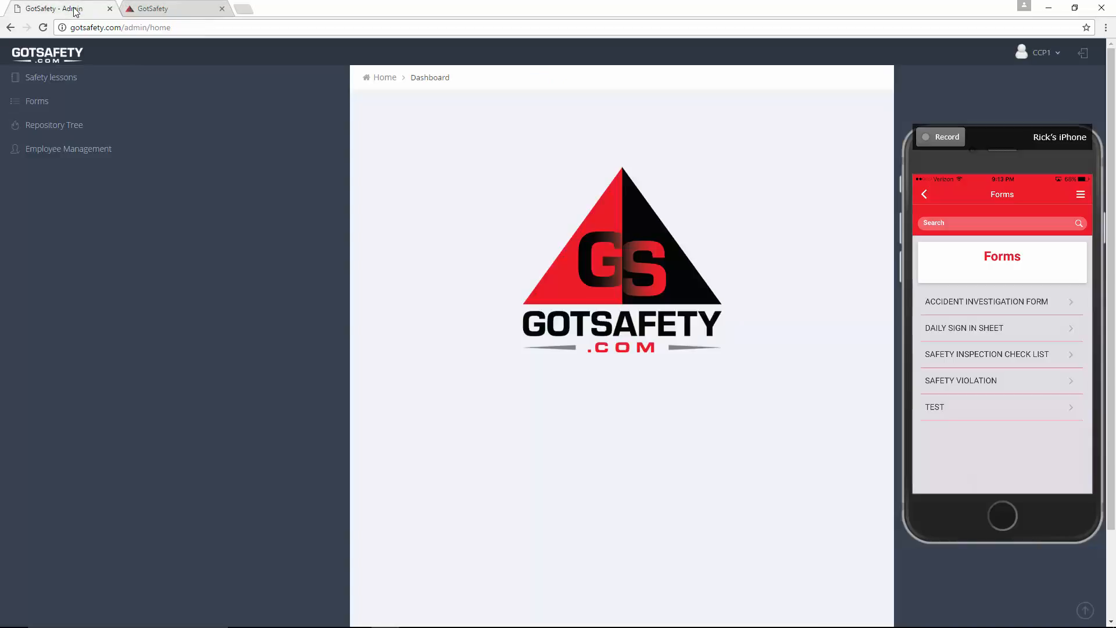
mouse_move(71, 112)
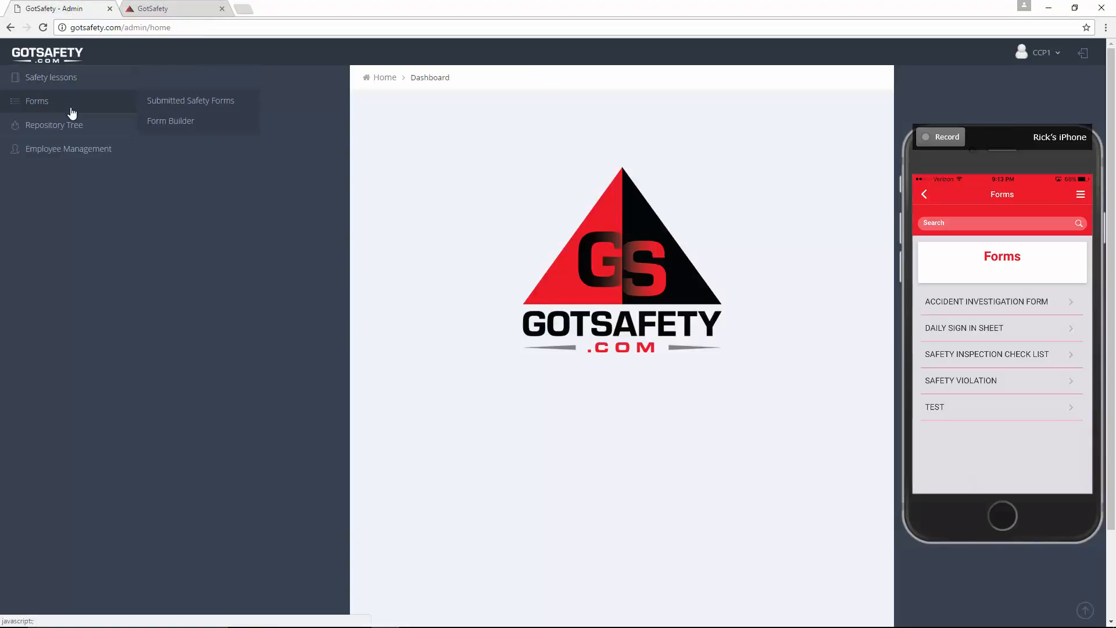
left_click(169, 104)
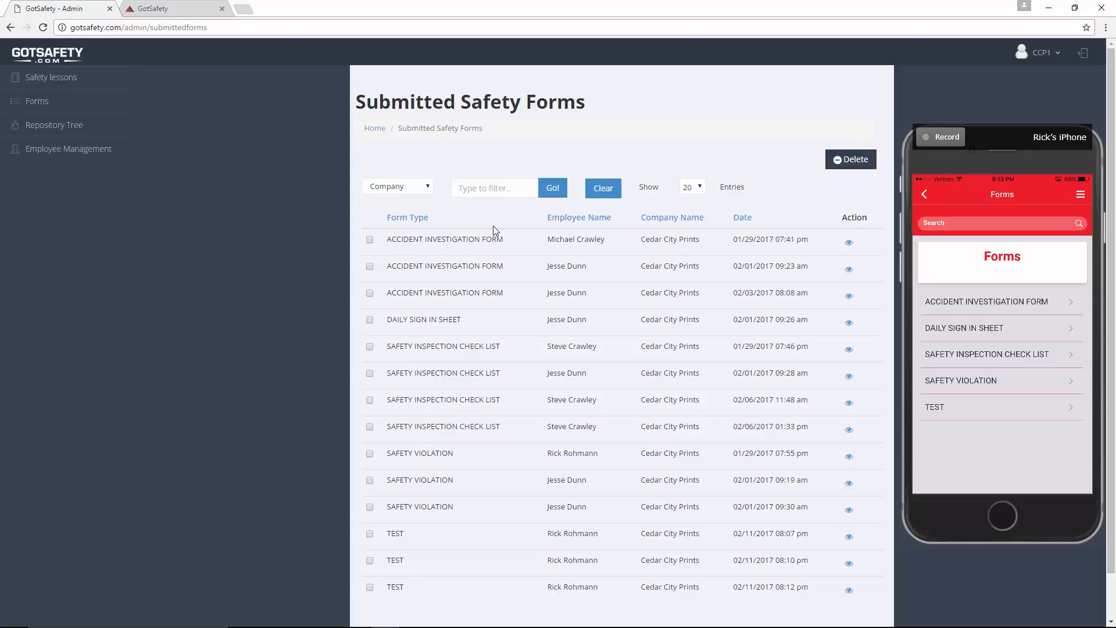
Step: Sort the submitted forms by date, newest first, and open the PDF file of the most recent TEST submission
left_click(570, 220)
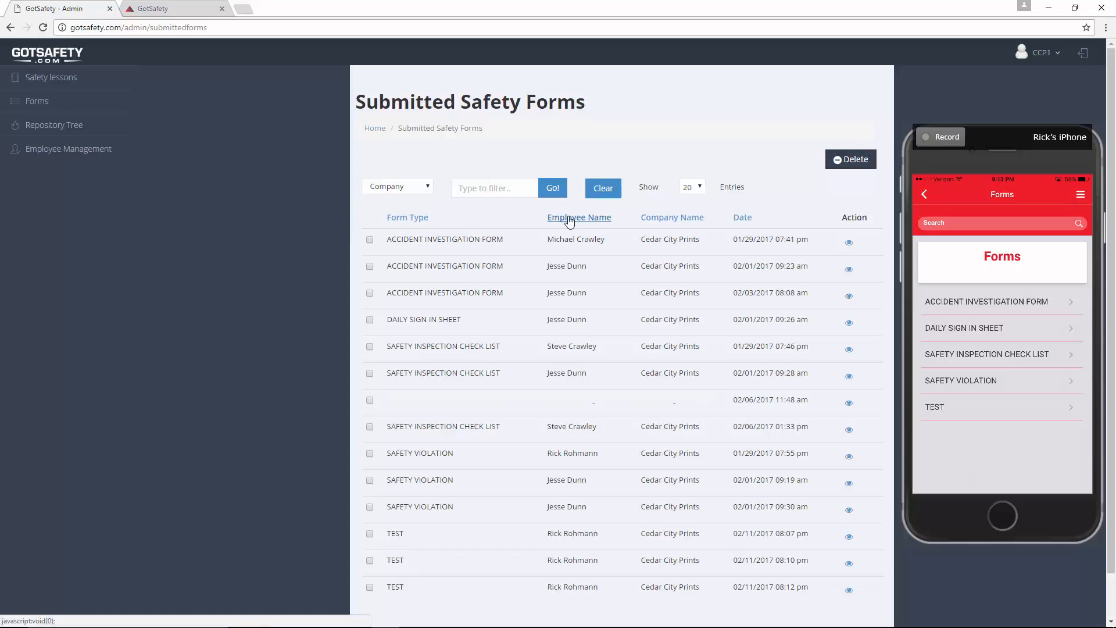
left_click(415, 219)
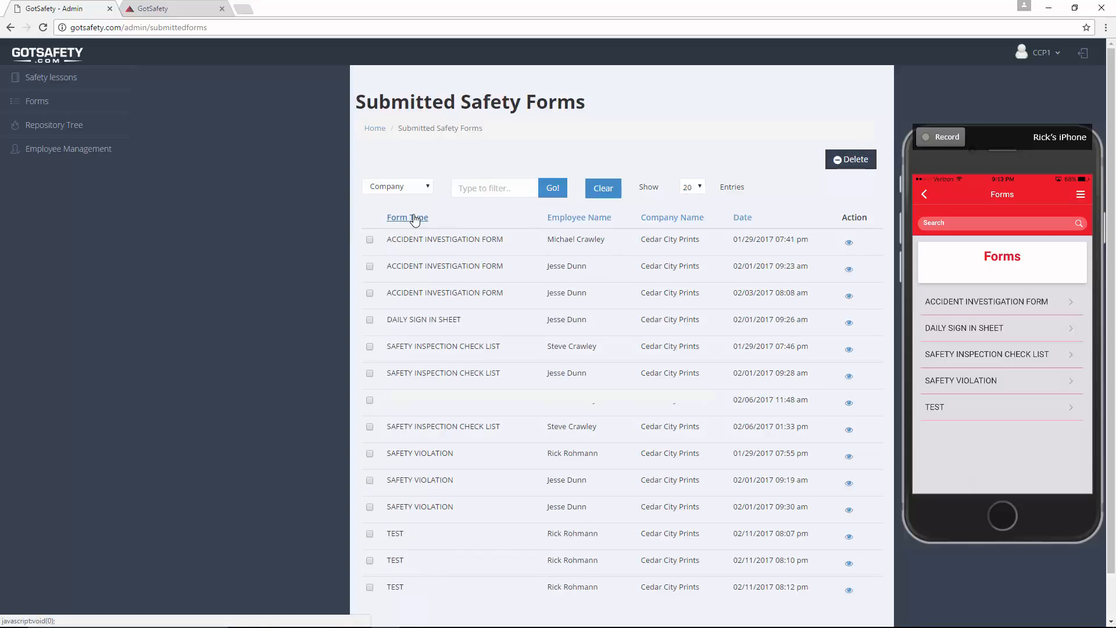
left_click(748, 222)
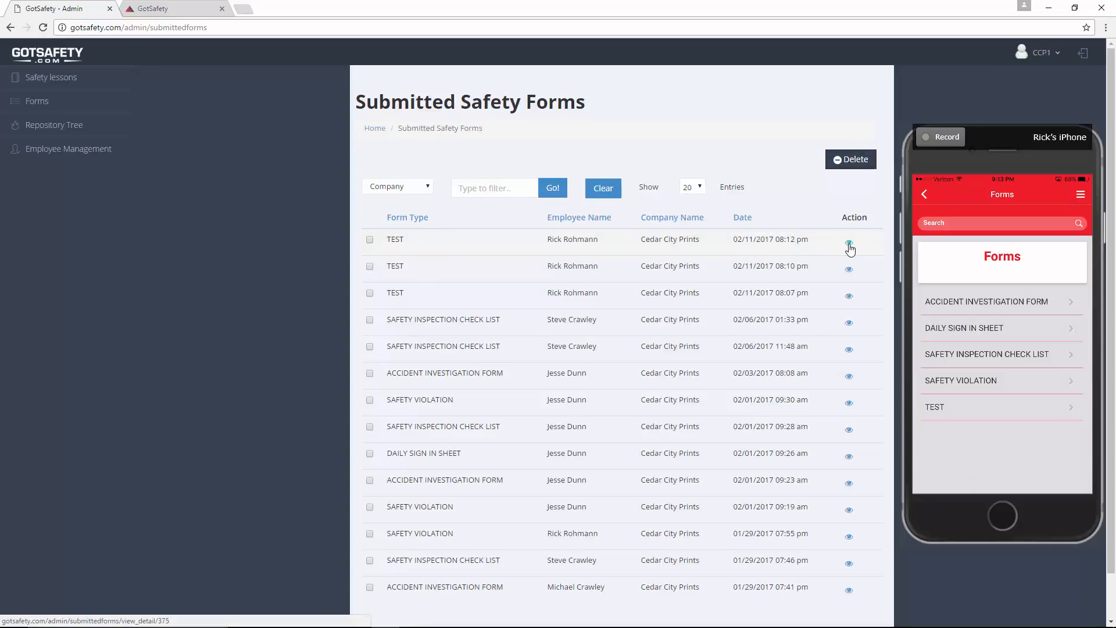
left_click(849, 246)
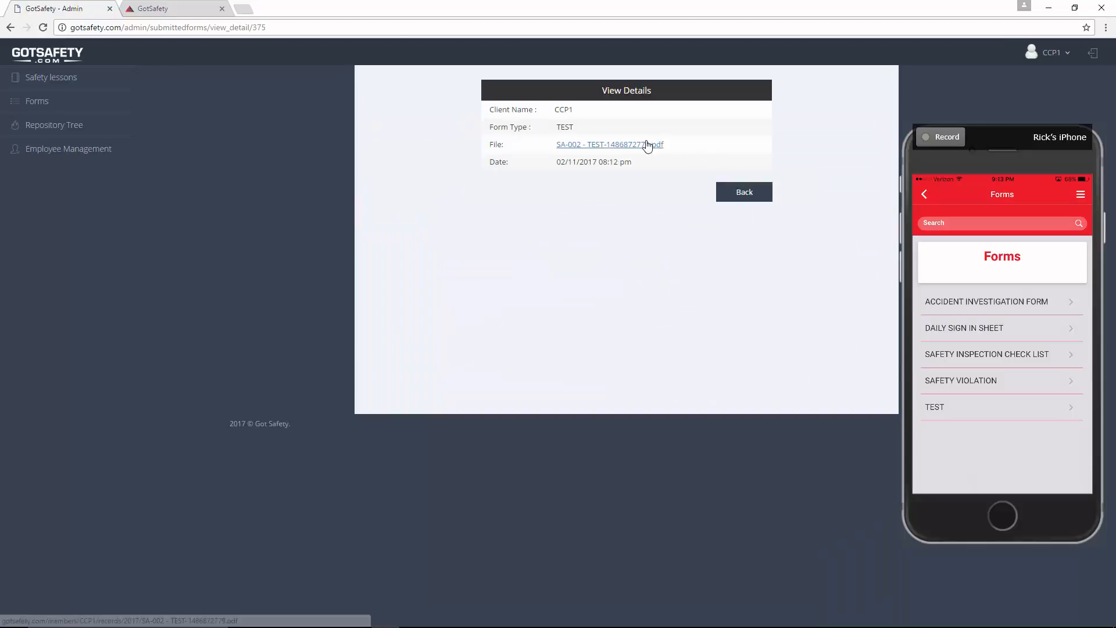
left_click(647, 146)
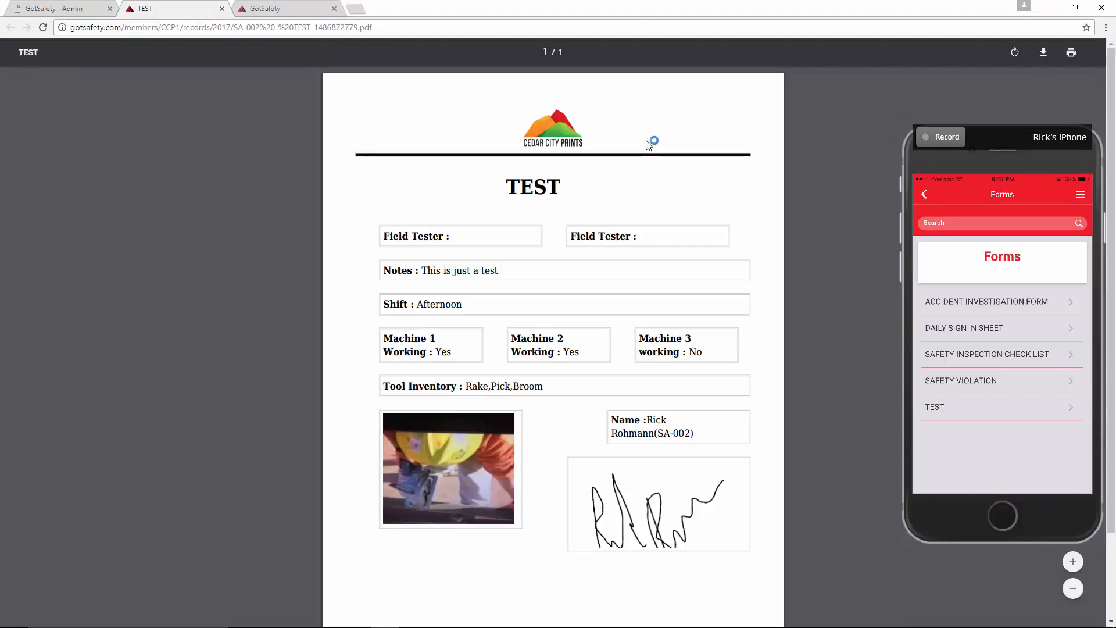